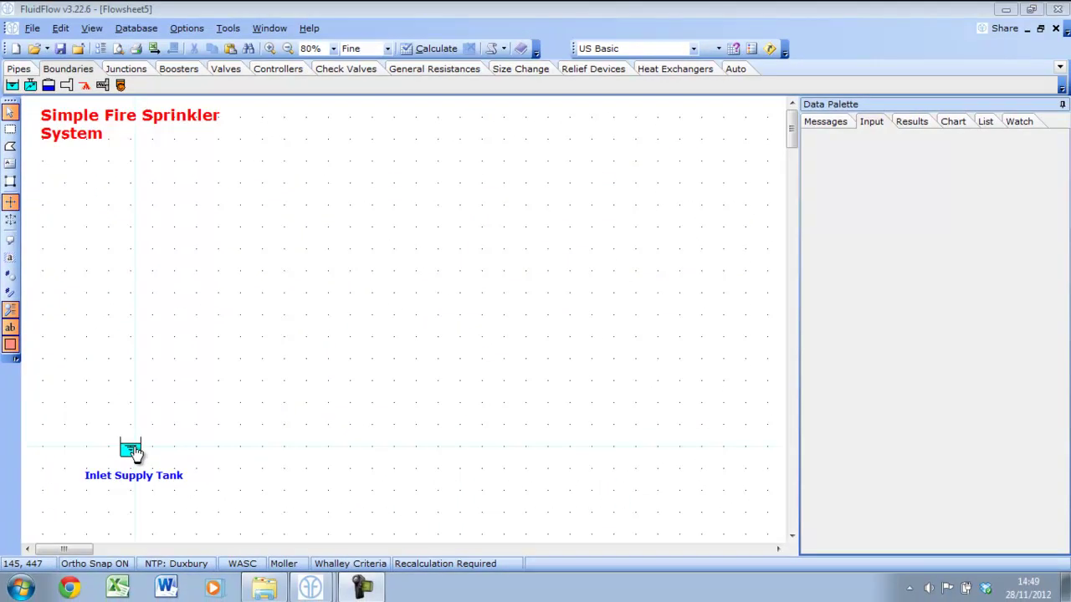
# - Keep the Inlet Supply Tank on Stagnation Pressure and change its pressure from 0 psi g to 1 atm
pyautogui.click(139, 453)
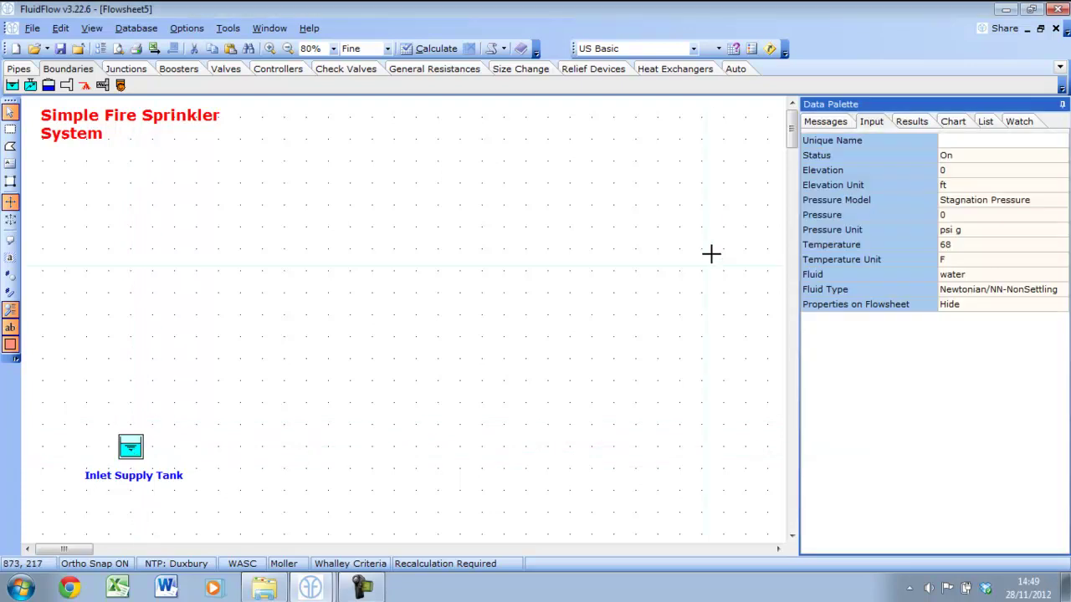
pyautogui.click(980, 205)
pyautogui.click(995, 203)
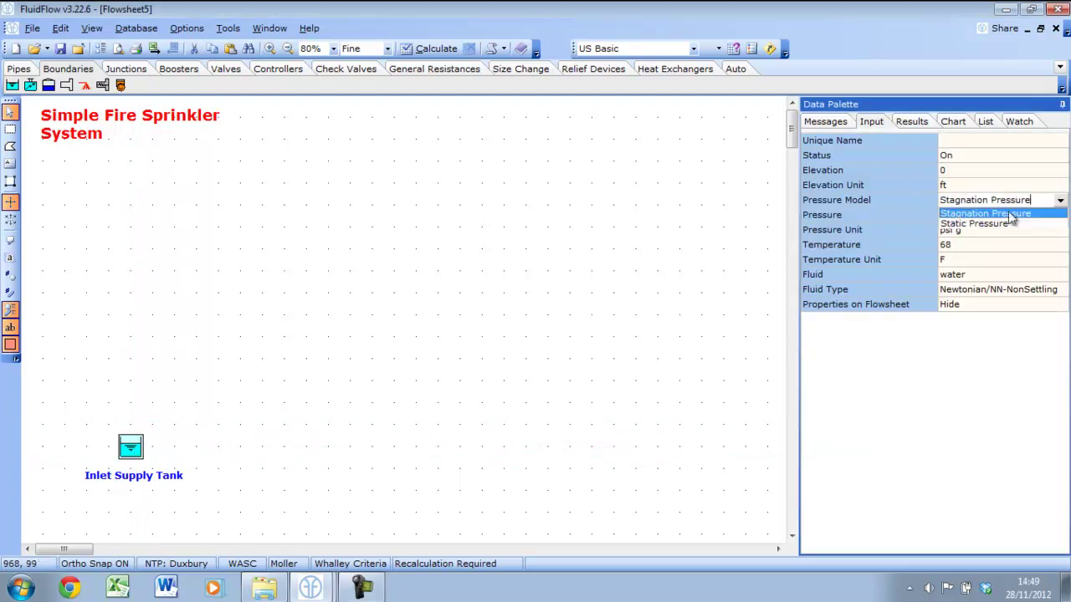
pyautogui.click(985, 214)
pyautogui.click(963, 216)
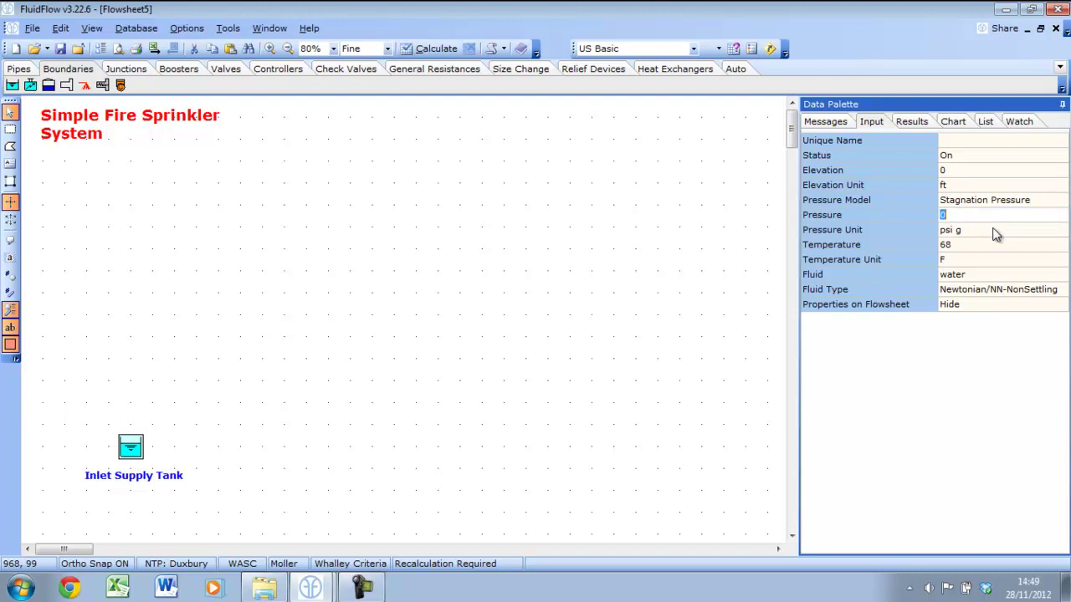
pyautogui.click(996, 230)
pyautogui.click(1059, 231)
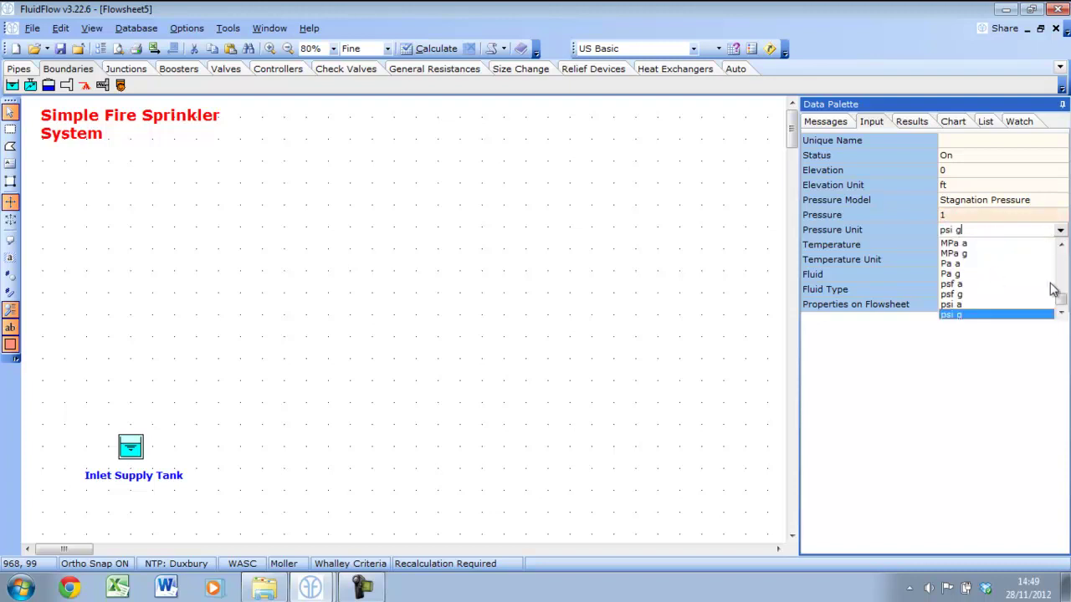
pyautogui.scroll(5, 1052, 289)
pyautogui.click(962, 243)
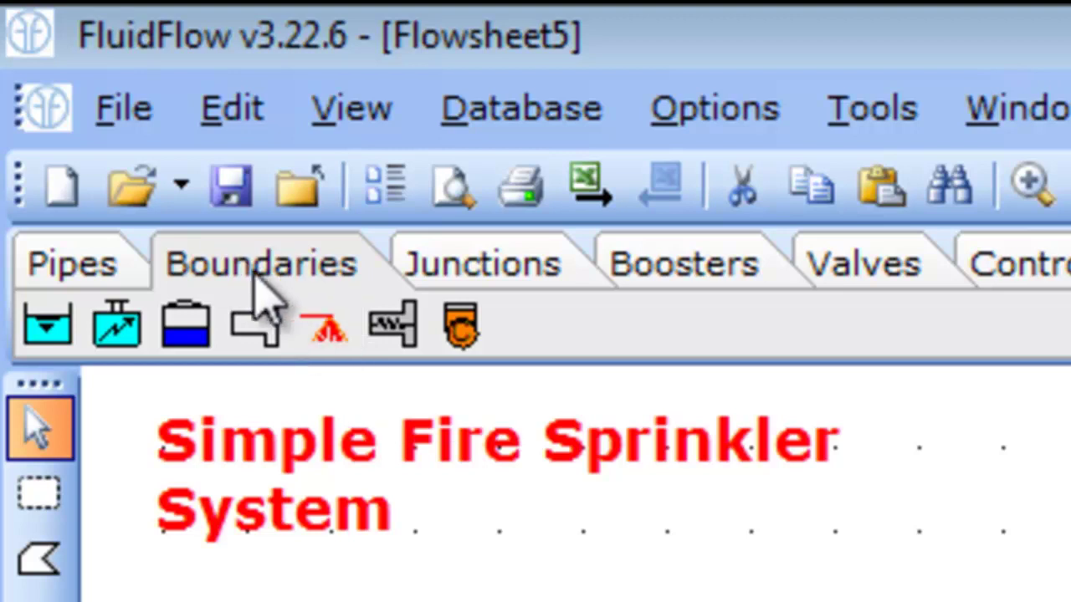
# - Place six sprinklers in two columns of three above the tank, then return to the Selector
pyautogui.click(329, 327)
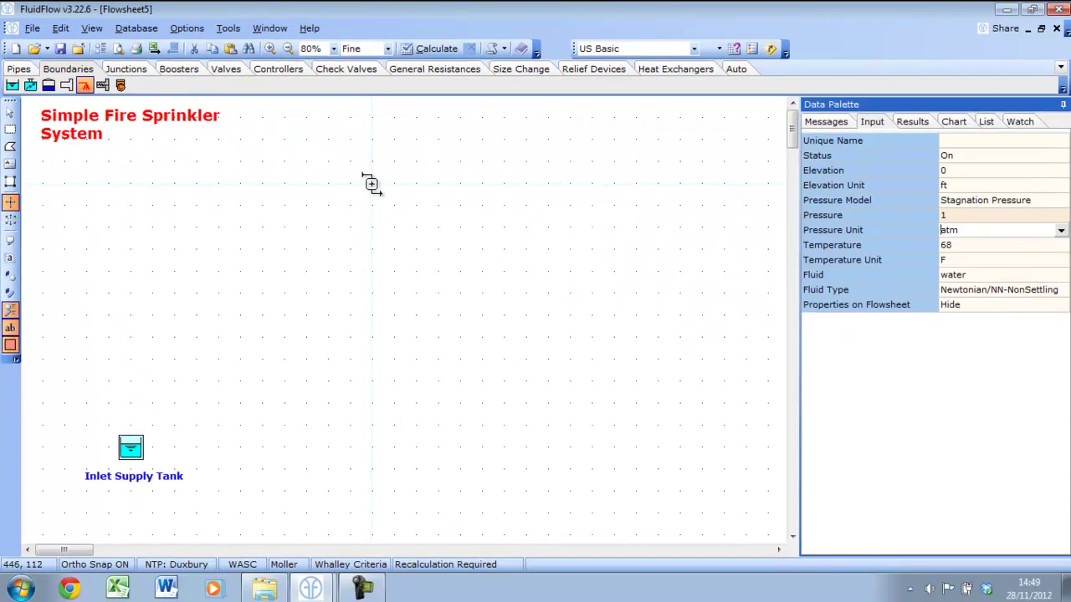
pyautogui.click(371, 184)
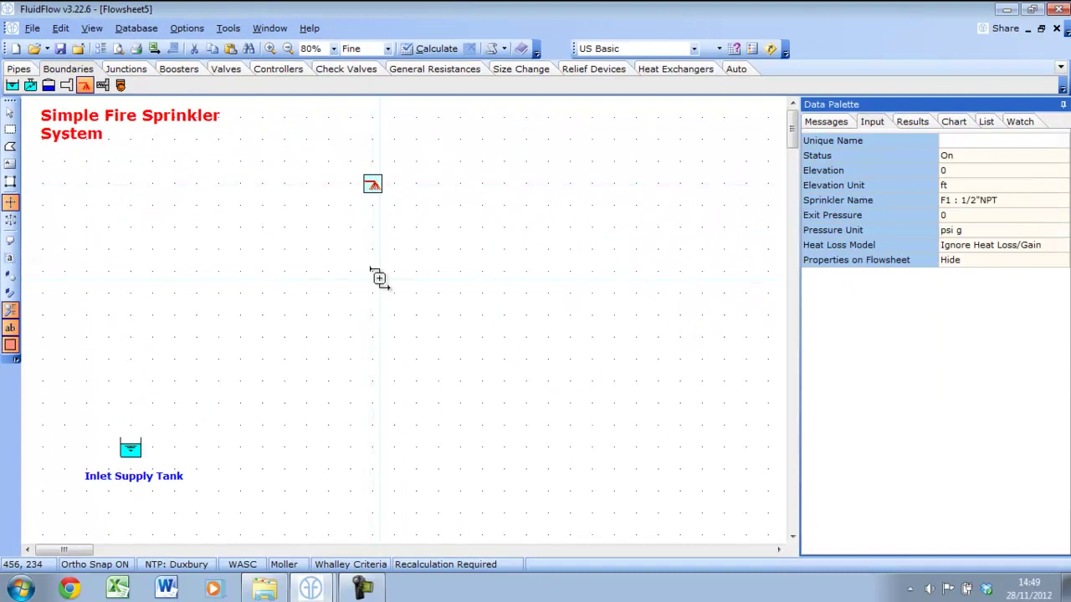
pyautogui.click(372, 272)
pyautogui.click(372, 359)
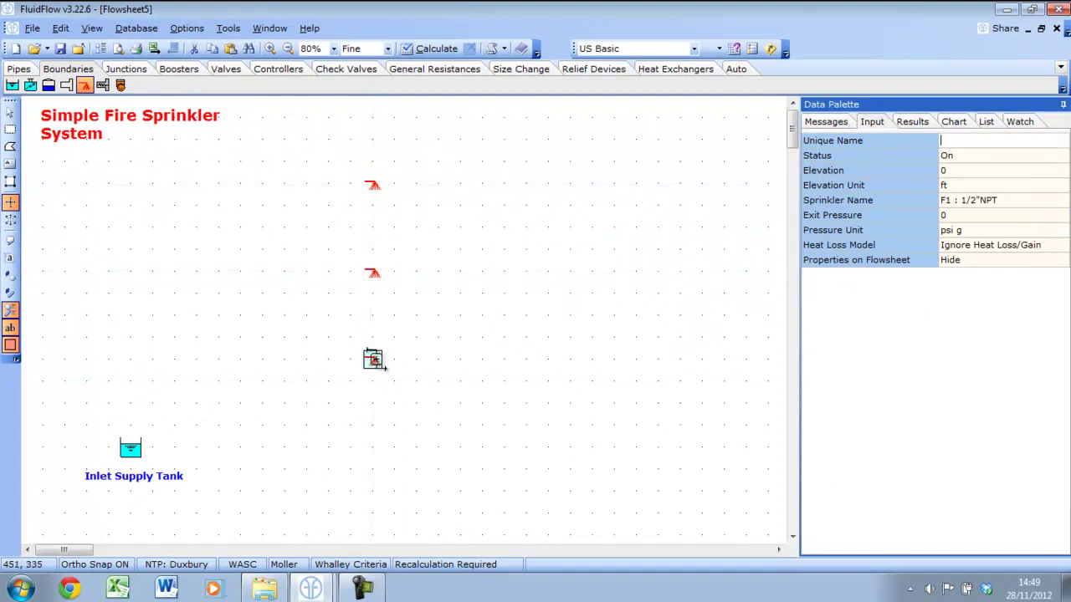
pyautogui.click(526, 184)
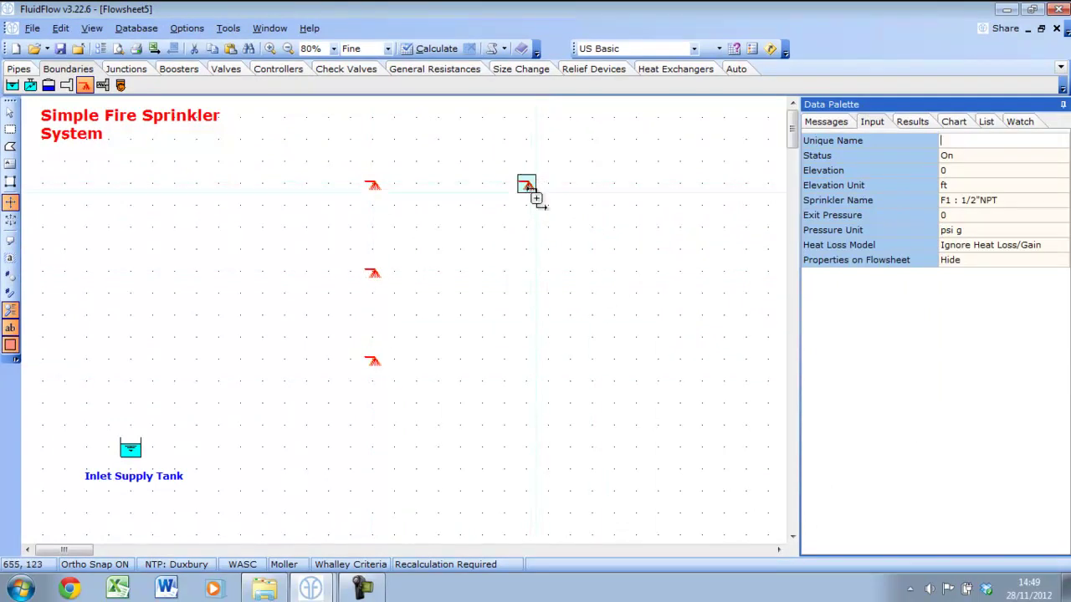
pyautogui.click(526, 272)
pyautogui.click(526, 360)
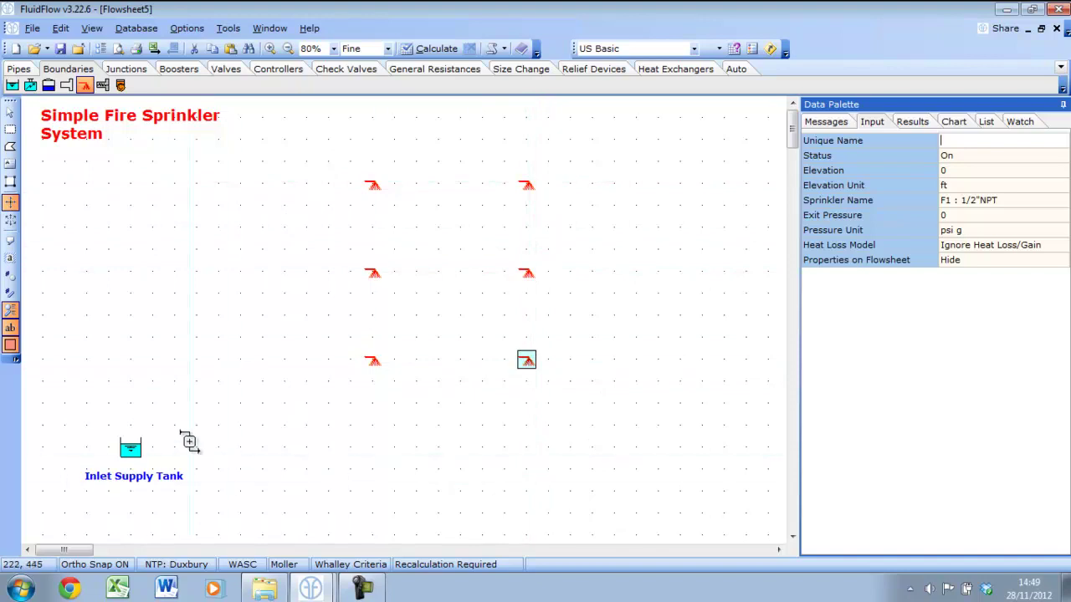
pyautogui.click(10, 113)
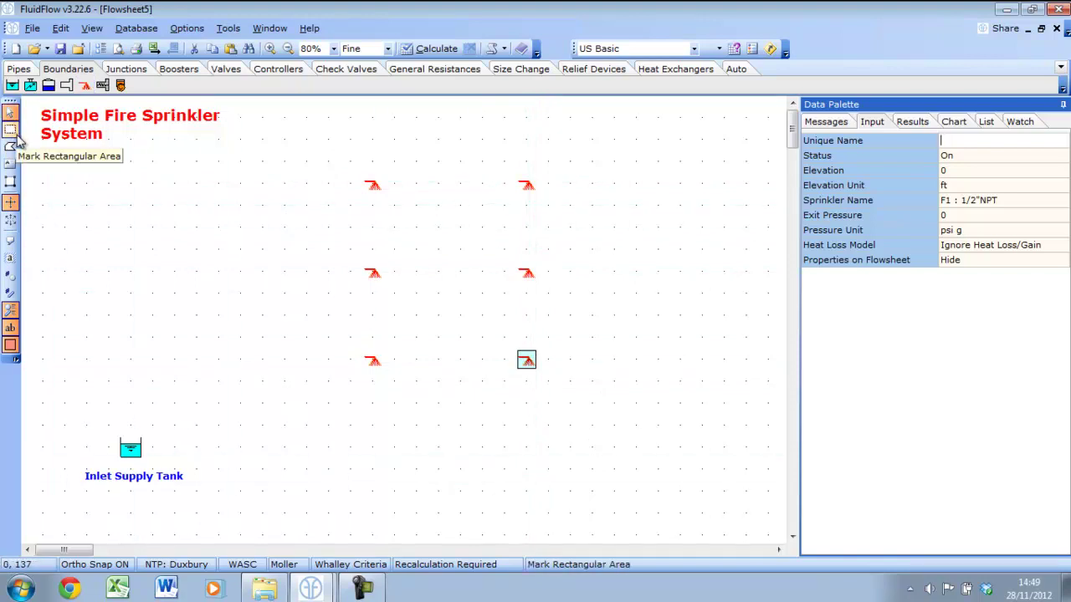
# - Open the Boundaries database and select the 0.5" M 3/8" Orifice sprinkler
pyautogui.click(136, 29)
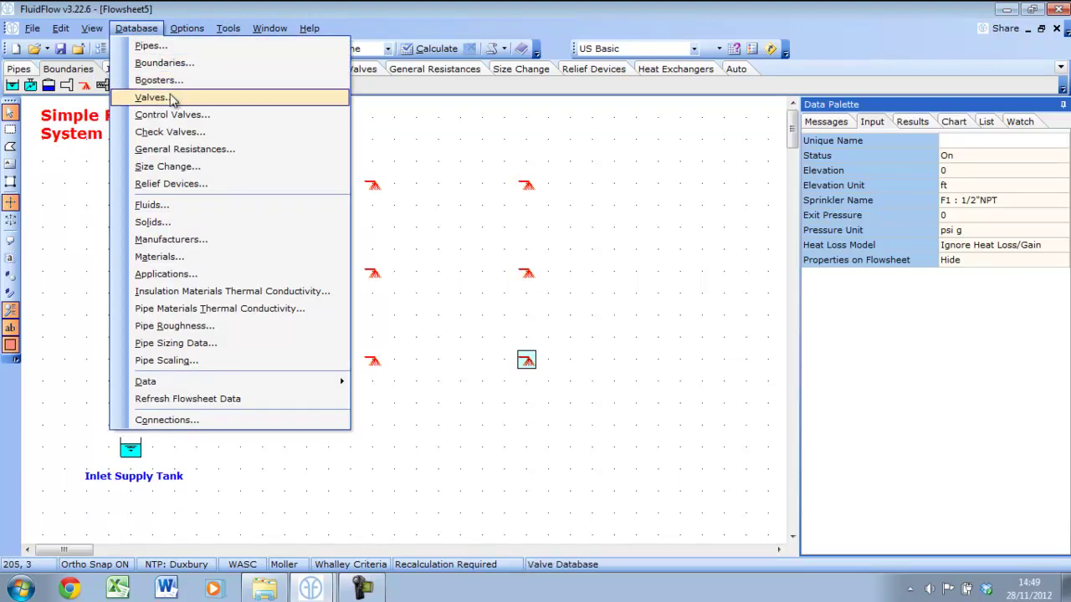
pyautogui.click(165, 66)
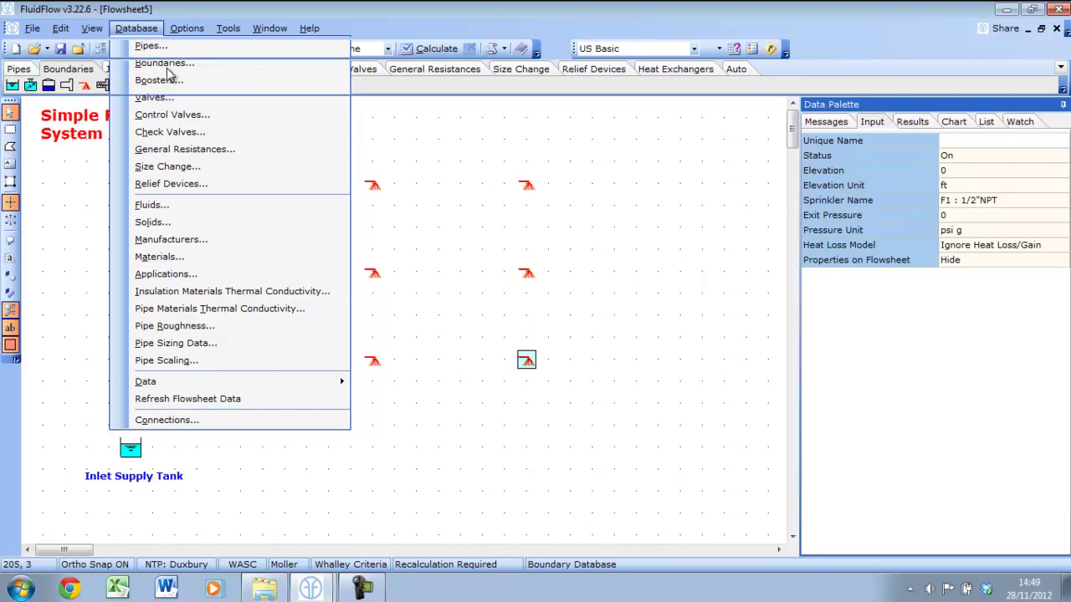
pyautogui.click(122, 152)
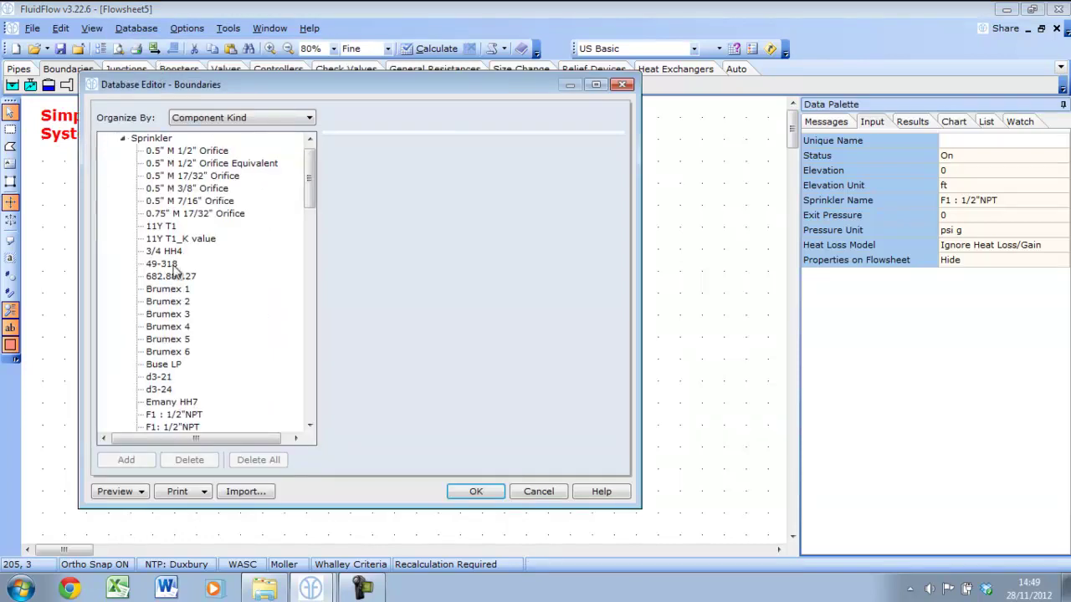
pyautogui.click(172, 193)
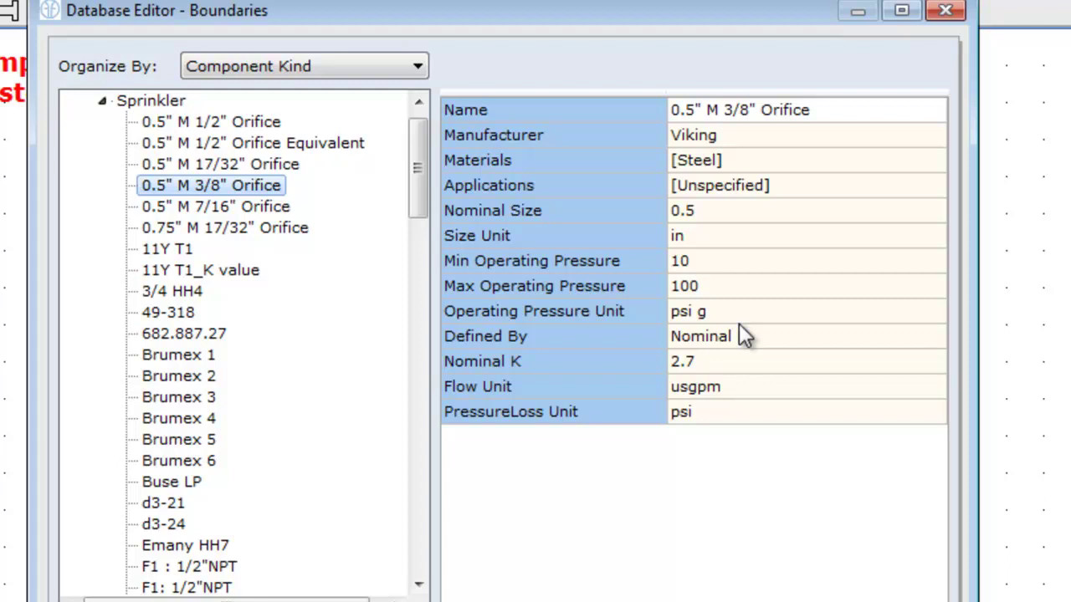
# - Set the sprinkler's Defined By to Table and open its Curve Fit window
pyautogui.click(751, 336)
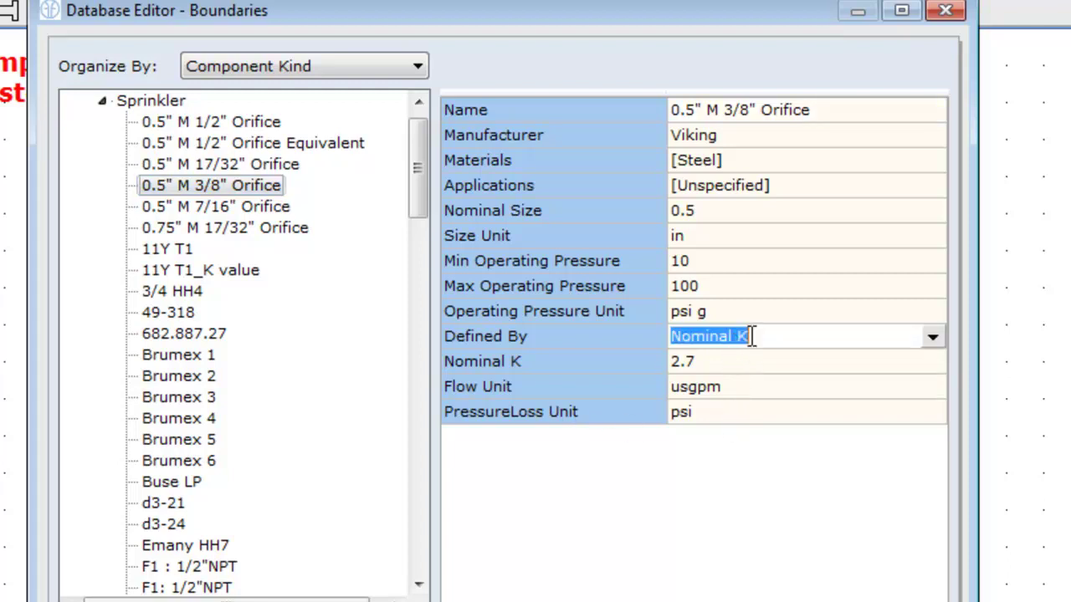
pyautogui.click(933, 338)
pyautogui.click(753, 373)
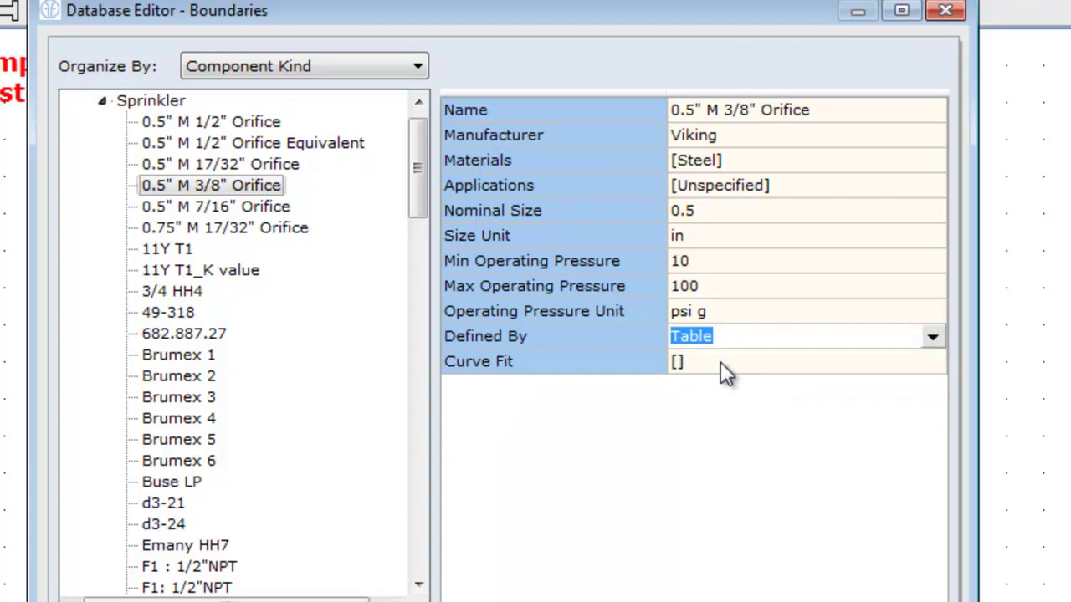
pyautogui.click(721, 362)
pyautogui.click(934, 362)
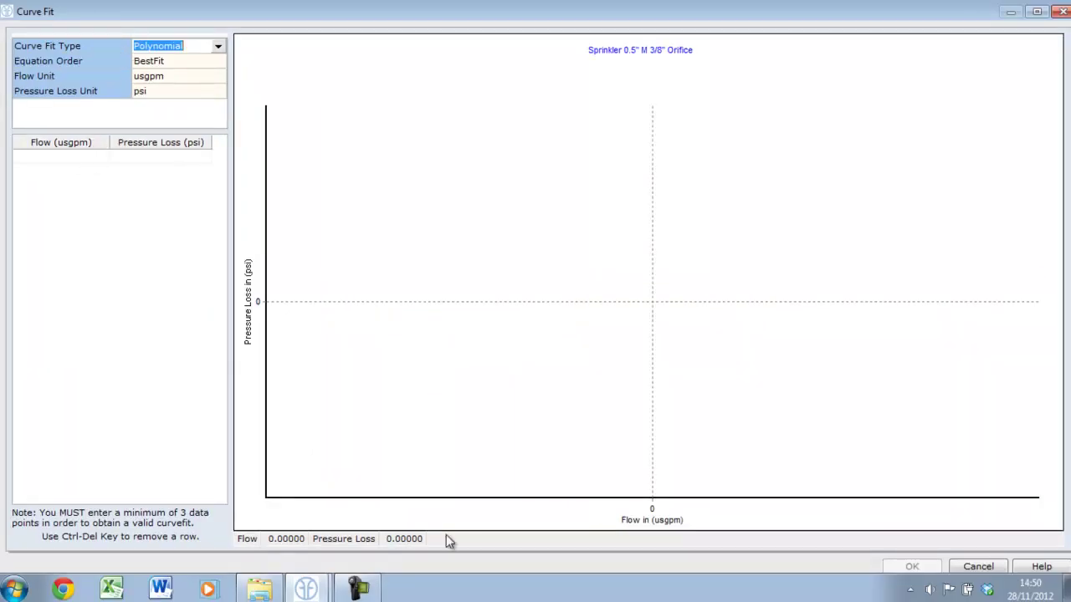
# - Cancel Curve Fit, revert Defined By to Nominal K, and accept the Database Editor
pyautogui.click(975, 567)
pyautogui.click(615, 279)
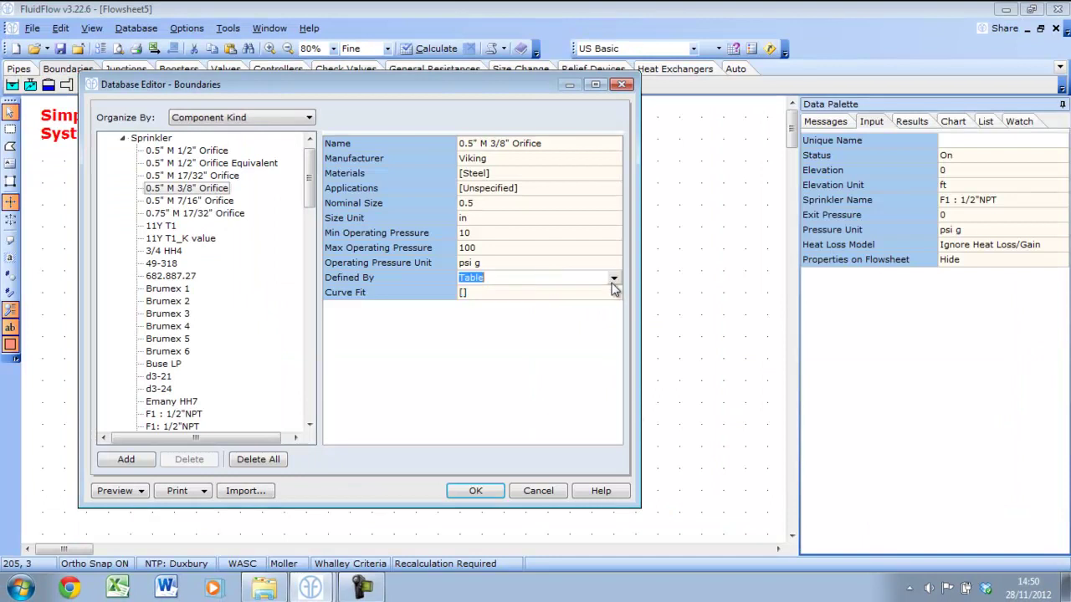
pyautogui.click(616, 280)
pyautogui.click(507, 291)
pyautogui.click(475, 491)
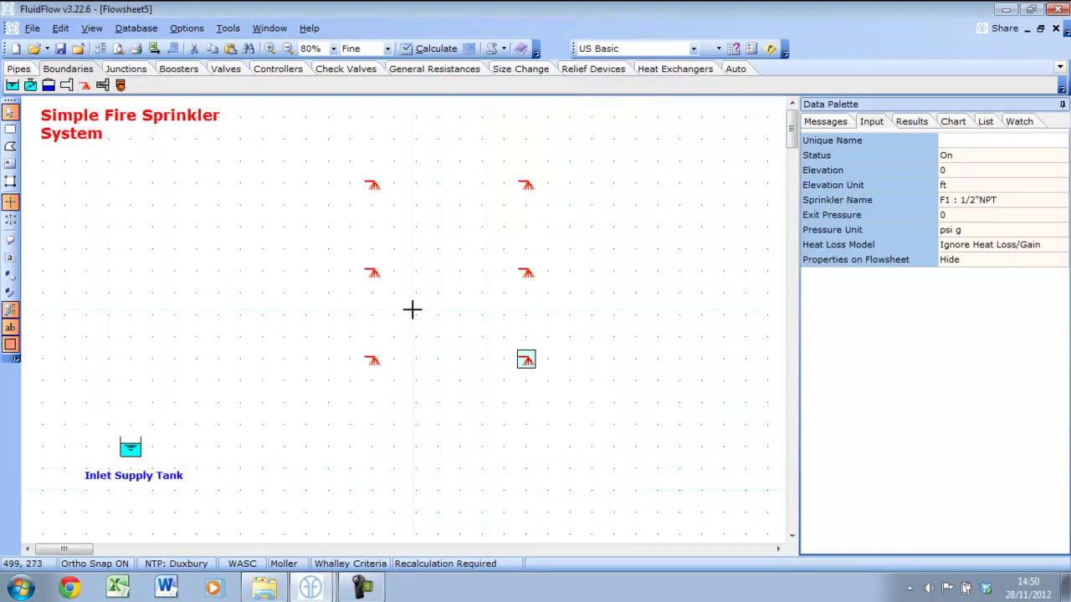
# - Draw a steel pipe right from the Inlet Supply Tank and a vertical riser up from it
pyautogui.click(19, 69)
pyautogui.click(11, 86)
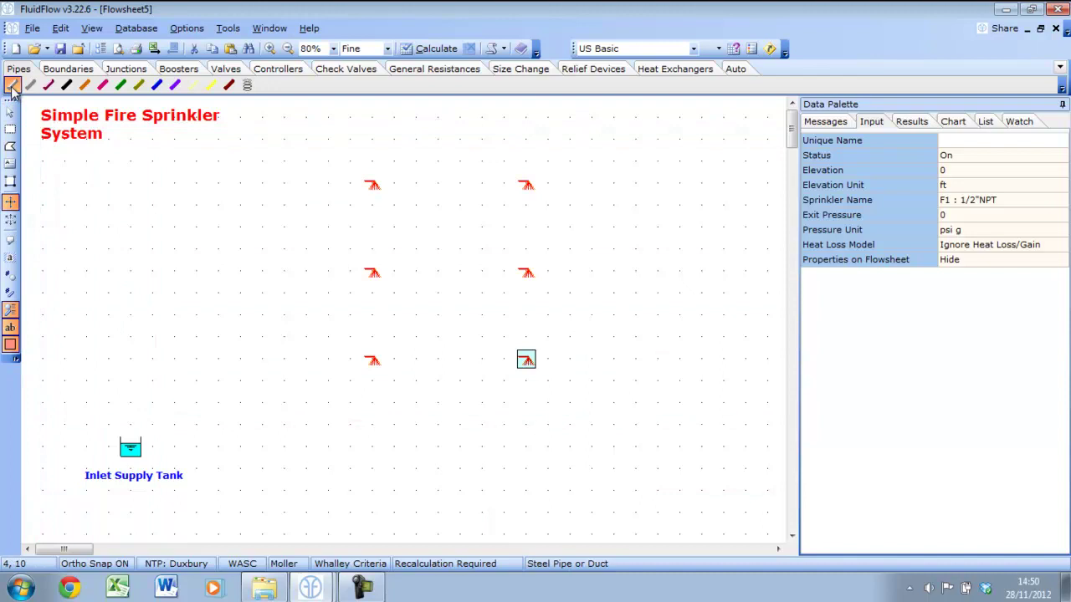
pyautogui.click(131, 443)
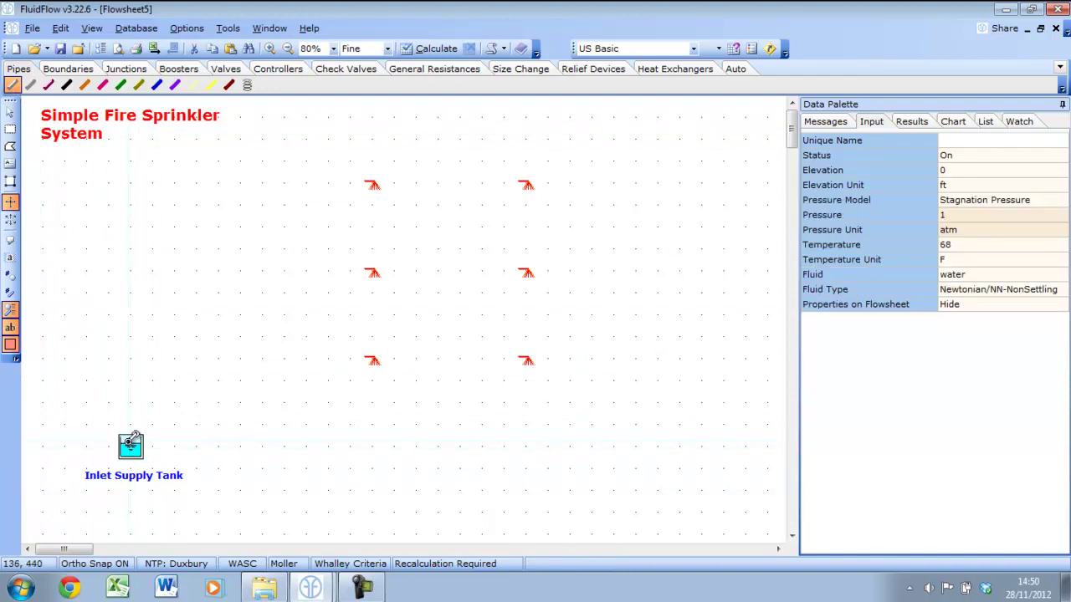
pyautogui.moveTo(131, 442)
pyautogui.mouseDown()
pyautogui.moveTo(469, 464)
pyautogui.moveTo(463, 444)
pyautogui.mouseUp()
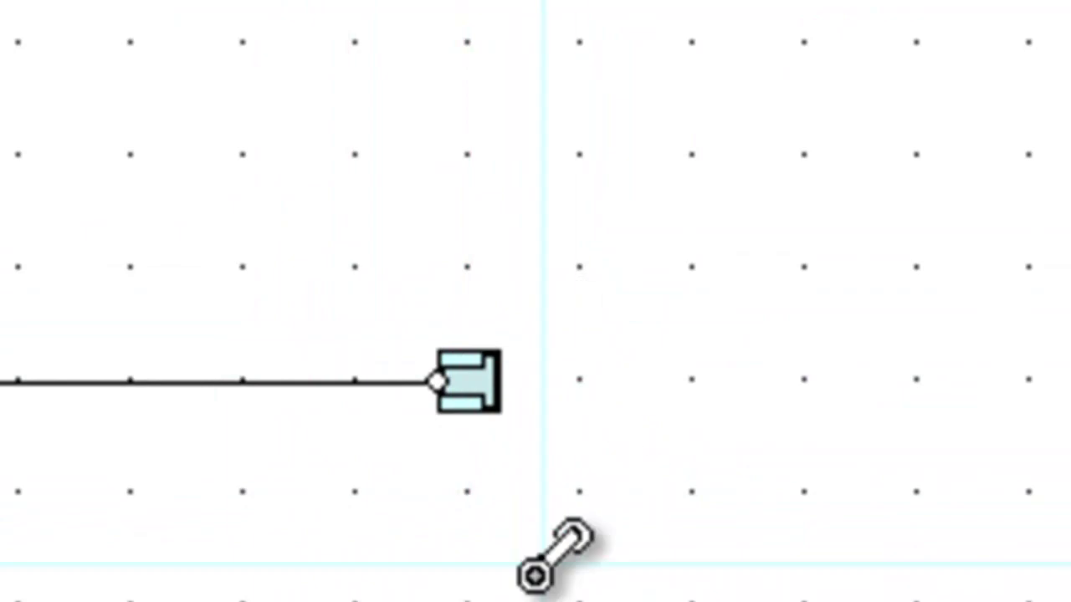
pyautogui.moveTo(471, 382); pyautogui.dragTo(446, 10)
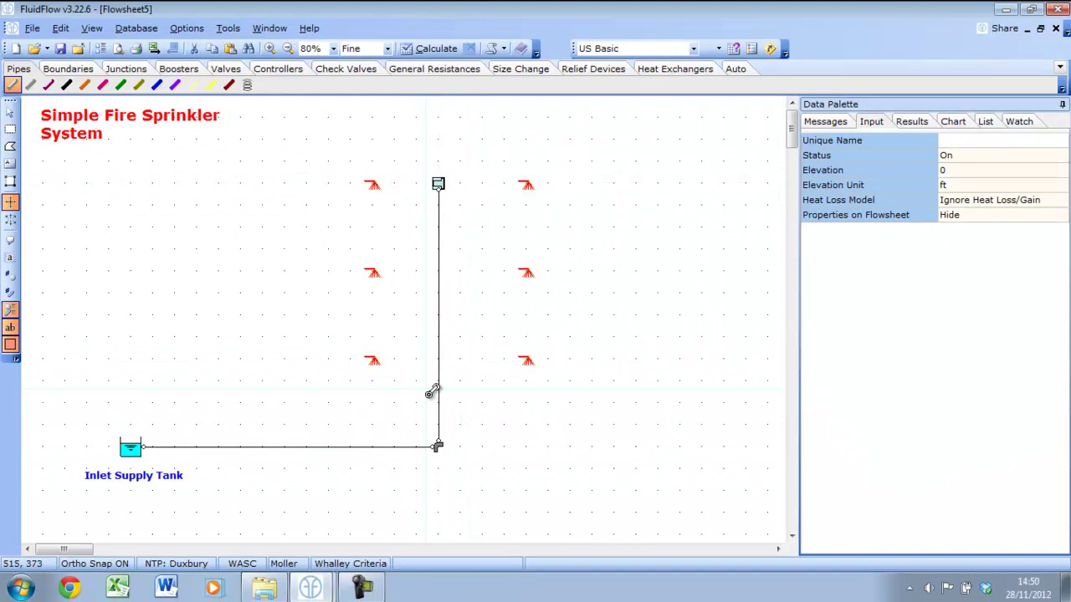
# - Pipe the riser's top, middle and lower nodes to the left and right sprinklers
pyautogui.moveTo(440, 180); pyautogui.dragTo(526, 182)
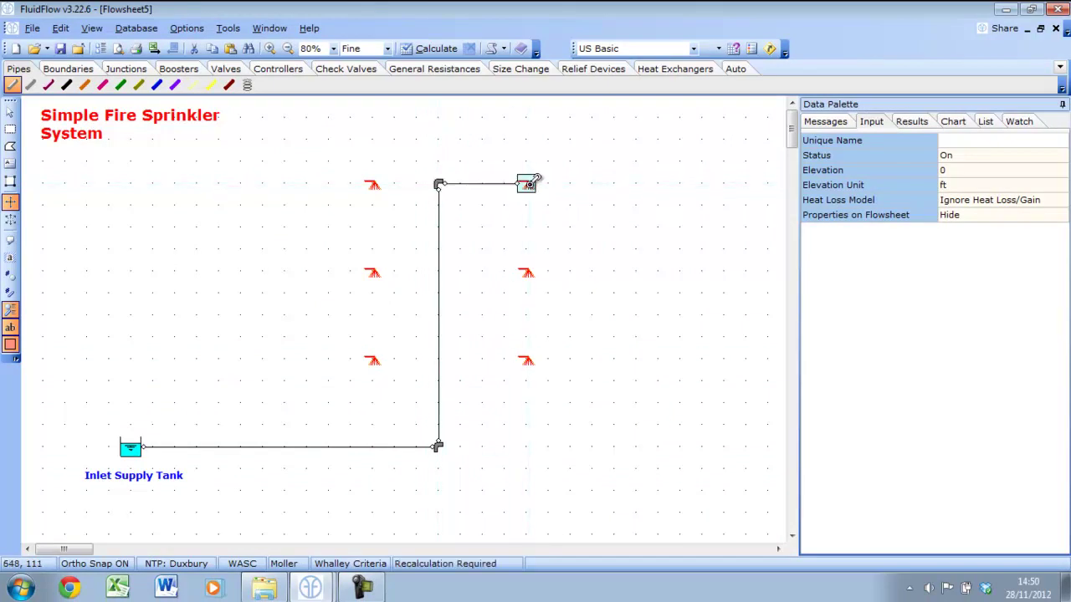
pyautogui.moveTo(442, 182); pyautogui.dragTo(373, 183)
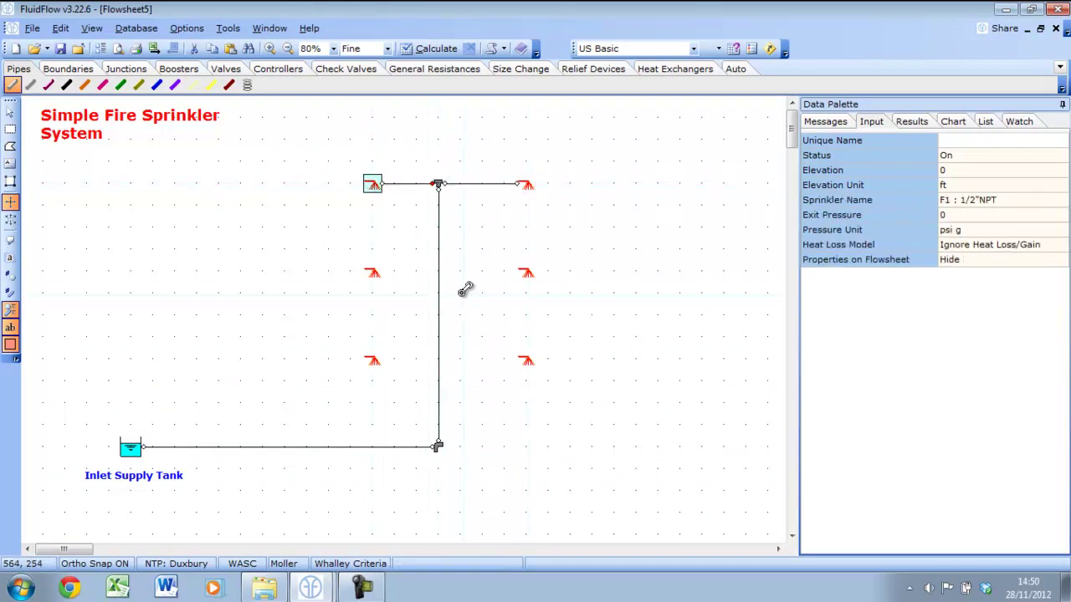
pyautogui.moveTo(439, 271); pyautogui.dragTo(524, 272)
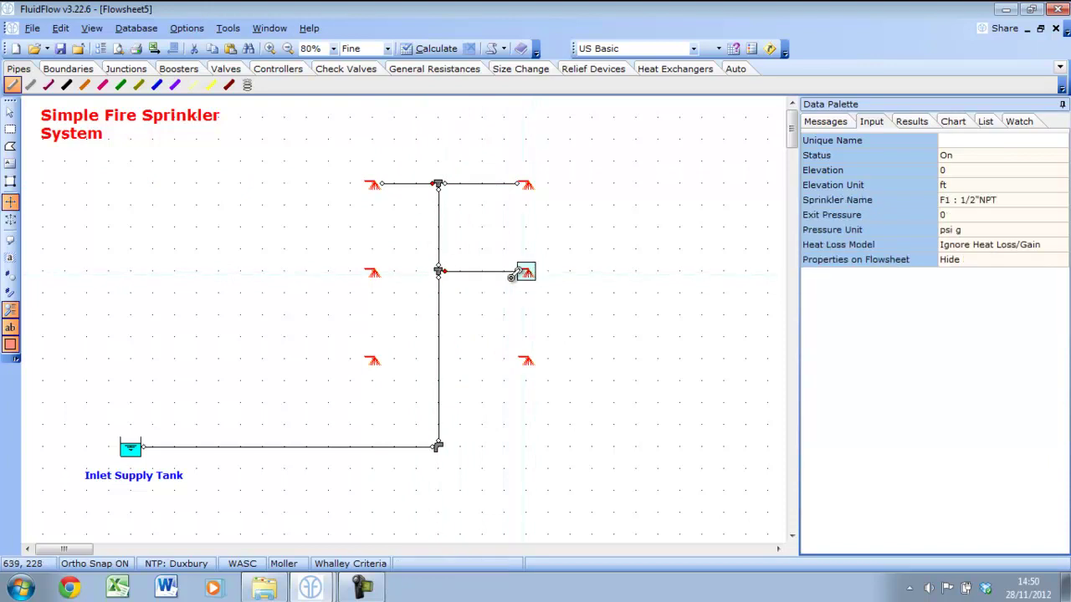
pyautogui.moveTo(441, 271); pyautogui.dragTo(373, 271)
pyautogui.moveTo(436, 359); pyautogui.dragTo(532, 358)
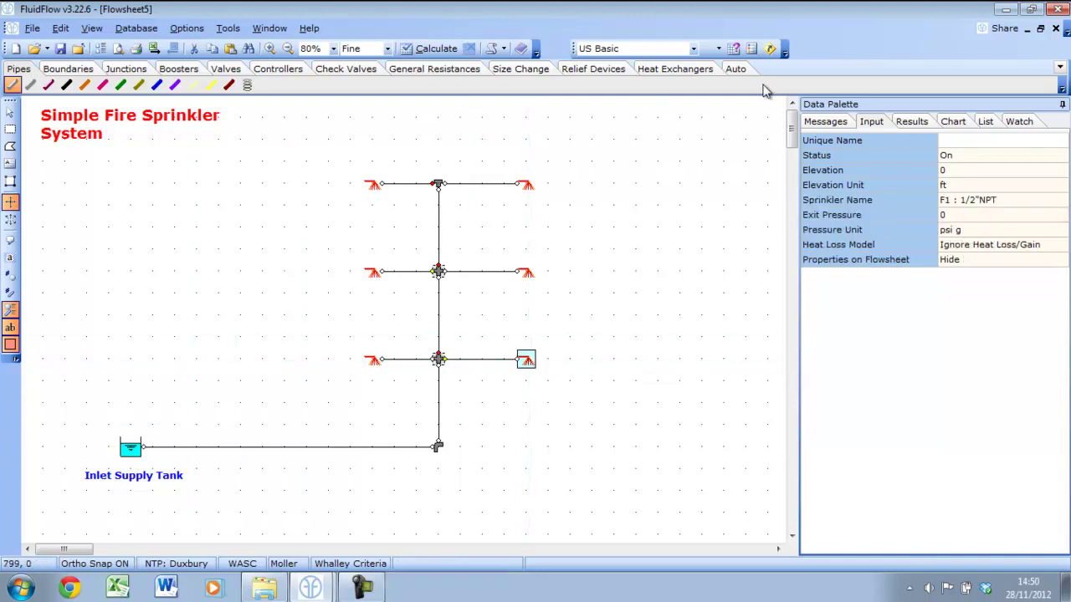
# - Insert an auto-sized pump into the inlet line and give it a 90 usgpm Design Flow
pyautogui.click(735, 69)
pyautogui.click(47, 84)
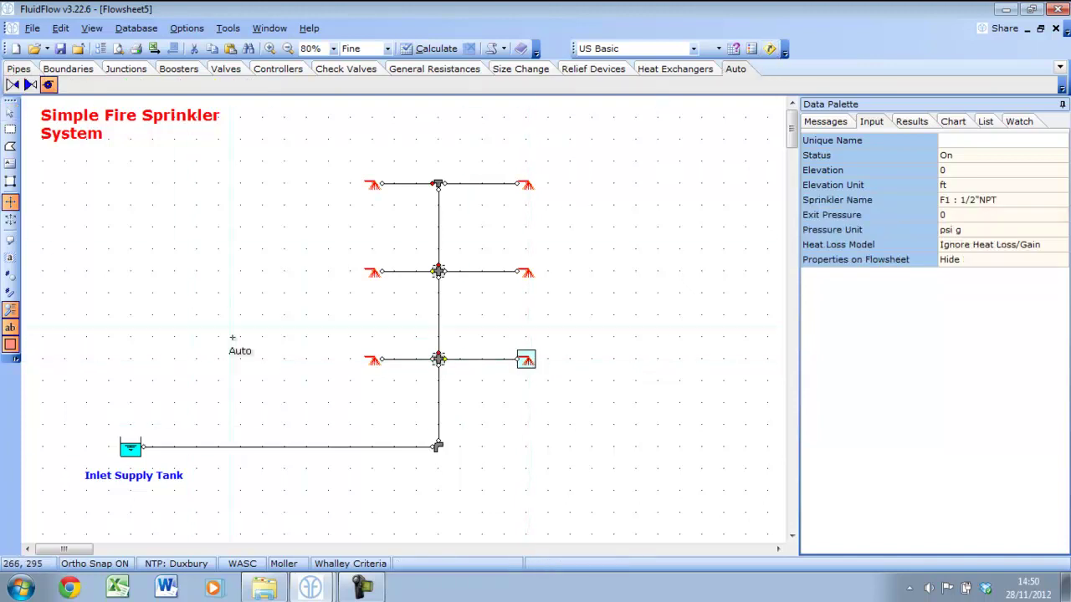
pyautogui.click(249, 447)
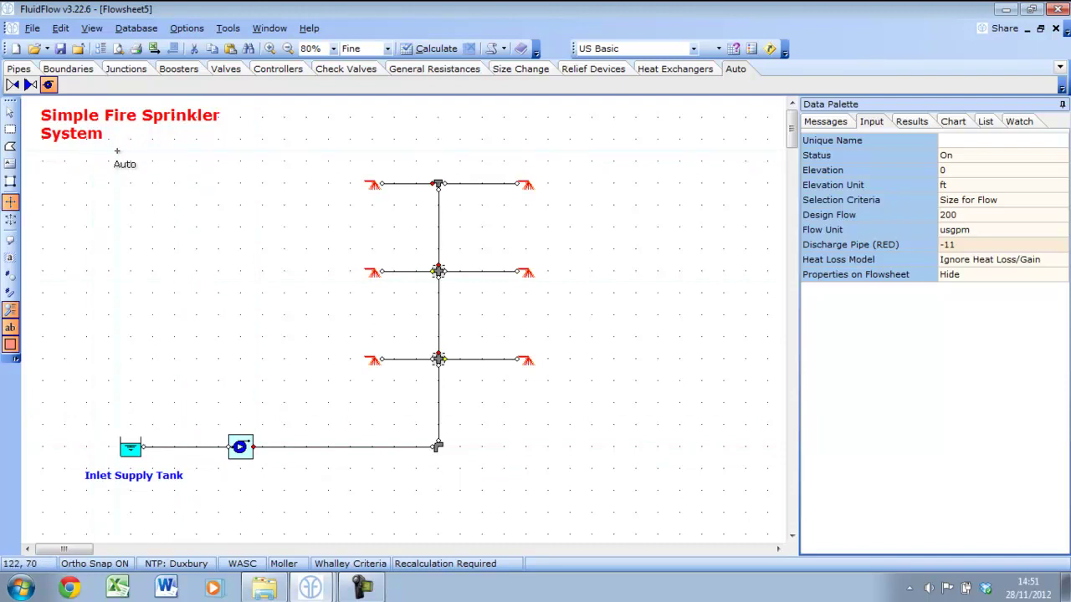
pyautogui.click(955, 216)
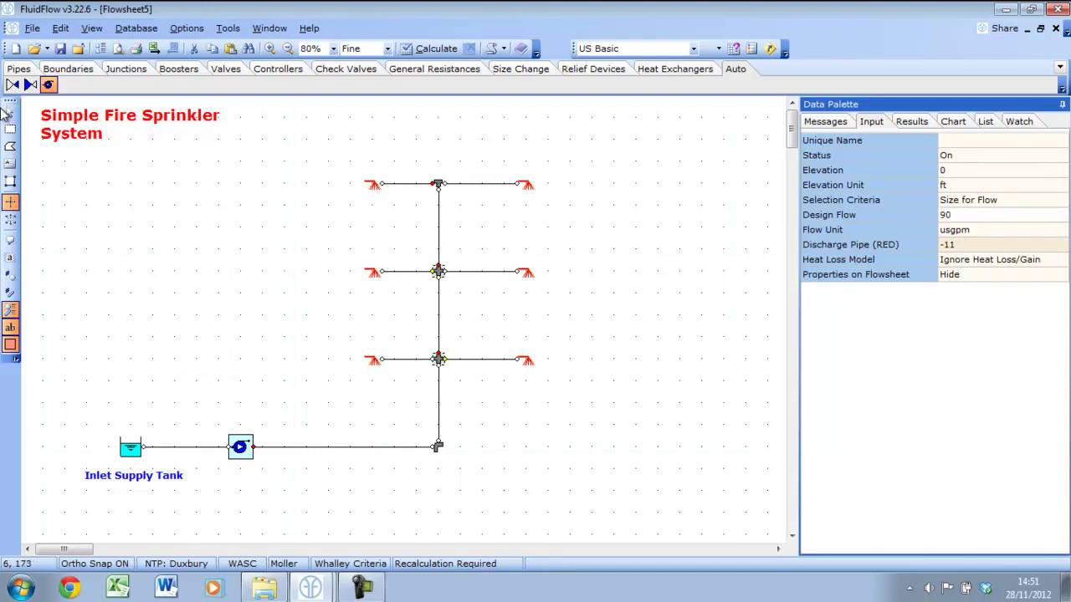
# - Set the inlet-line and three vertical riser pipes to 30 ft long
pyautogui.click(10, 112)
pyautogui.click(188, 447)
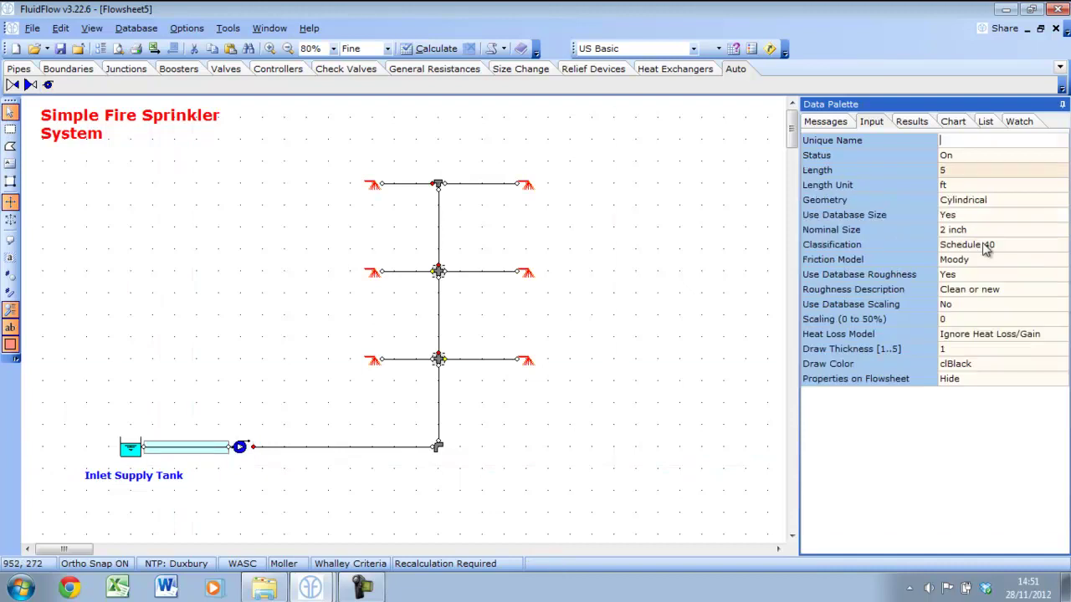
pyautogui.click(361, 448)
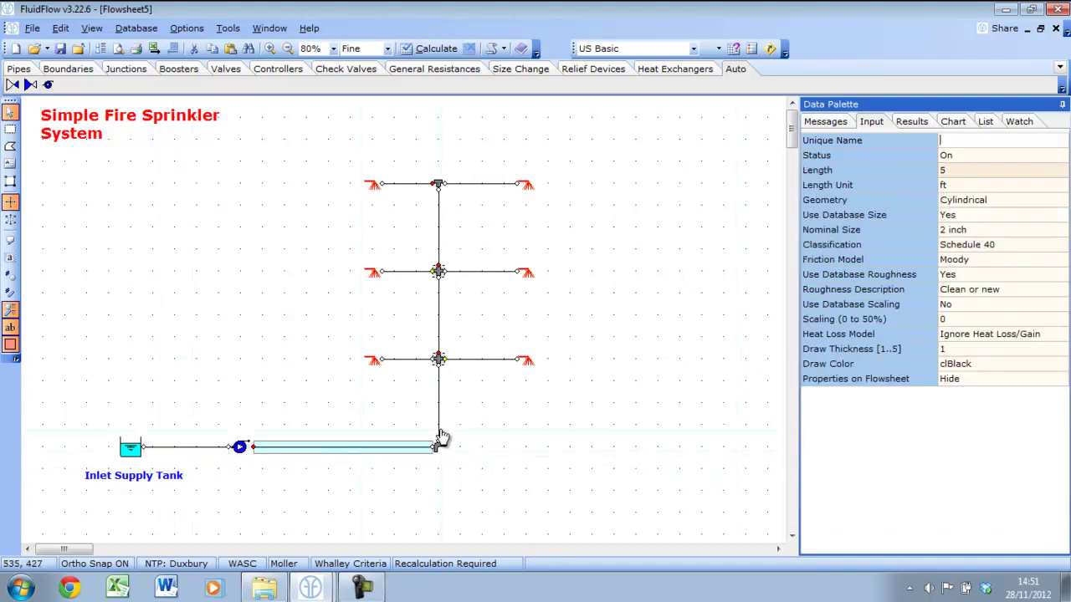
pyautogui.click(438, 429)
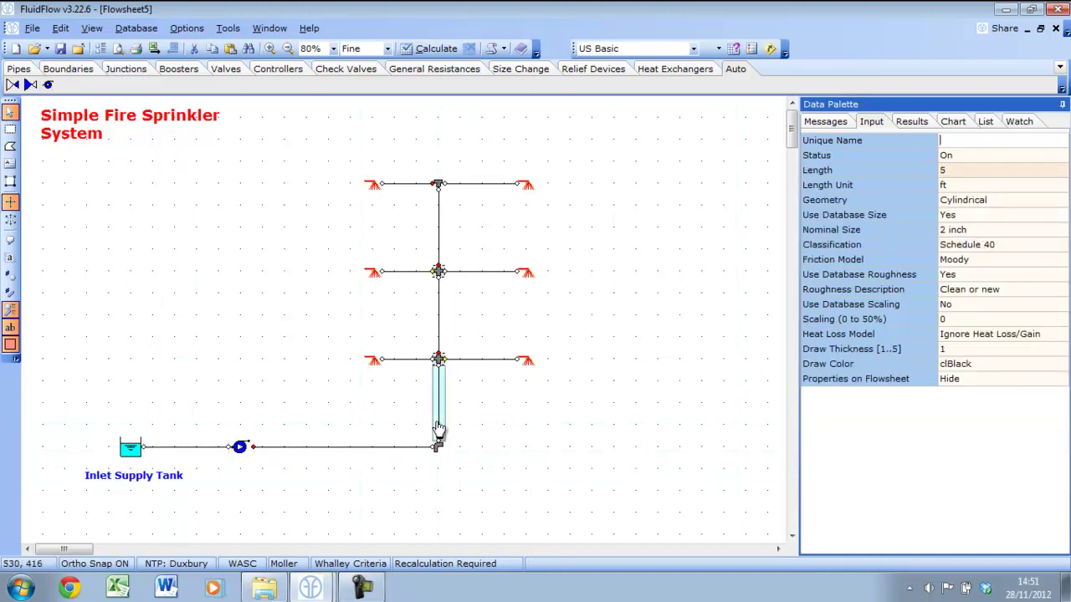
pyautogui.keyDown('shift'); pyautogui.click(439, 327); pyautogui.keyUp('shift')
pyautogui.keyDown('shift'); pyautogui.click(440, 255); pyautogui.keyUp('shift')
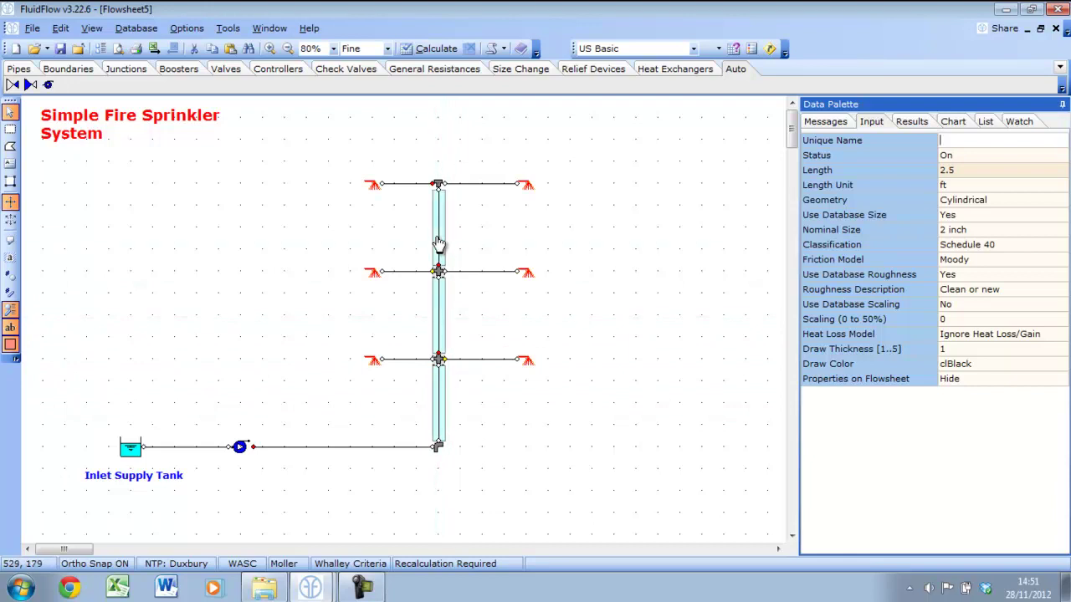
pyautogui.click(960, 178)
pyautogui.write('30')
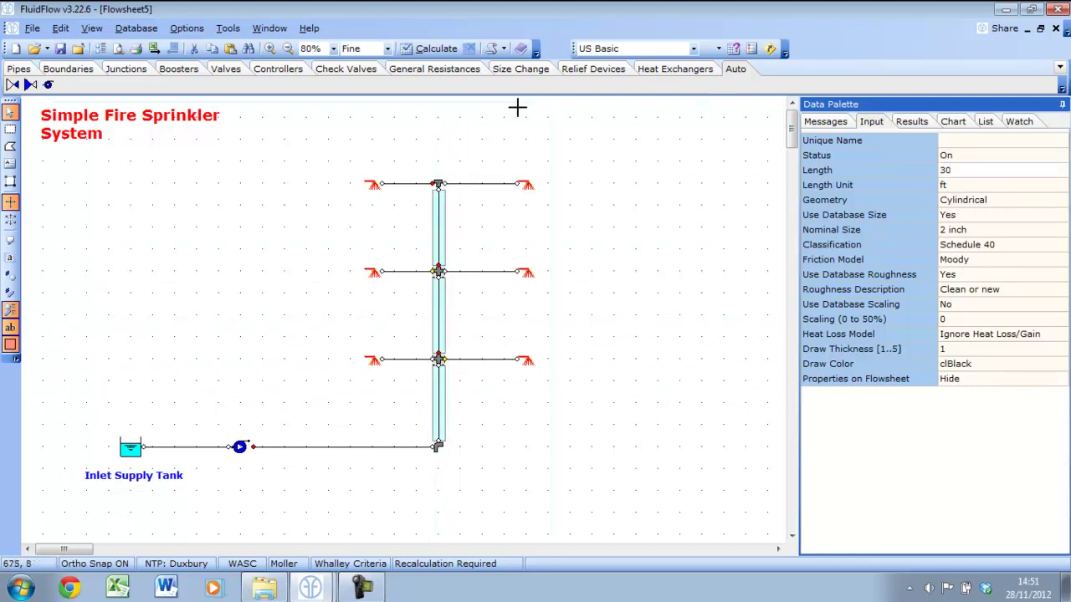
# - Set the six sprinkler branch pipes to 0.2 ft long
pyautogui.click(418, 186)
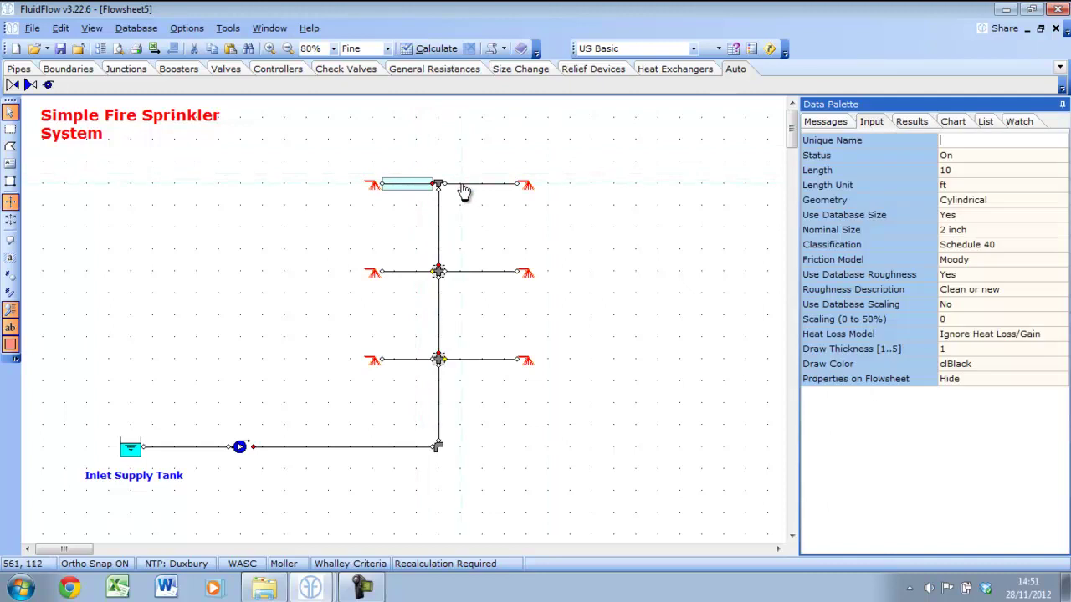
pyautogui.keyDown('shift'); pyautogui.click(468, 186); pyautogui.keyUp('shift')
pyautogui.keyDown('shift'); pyautogui.click(483, 276); pyautogui.keyUp('shift')
pyautogui.keyDown('shift'); pyautogui.click(424, 274); pyautogui.keyUp('shift')
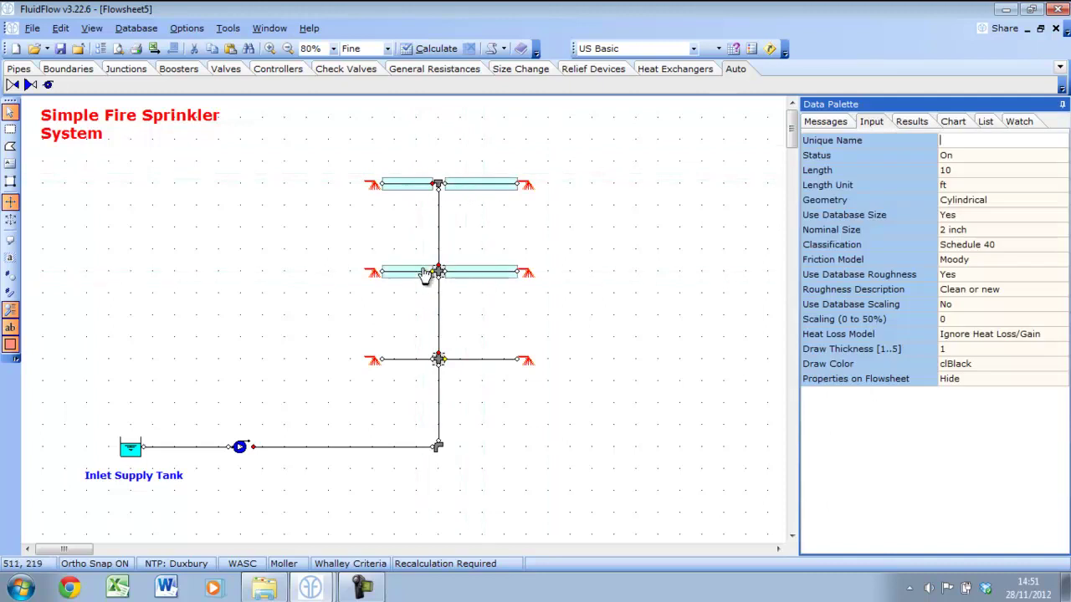
pyautogui.keyDown('shift'); pyautogui.click(410, 361); pyautogui.keyUp('shift')
pyautogui.keyDown('shift'); pyautogui.click(484, 361); pyautogui.keyUp('shift')
pyautogui.click(950, 172)
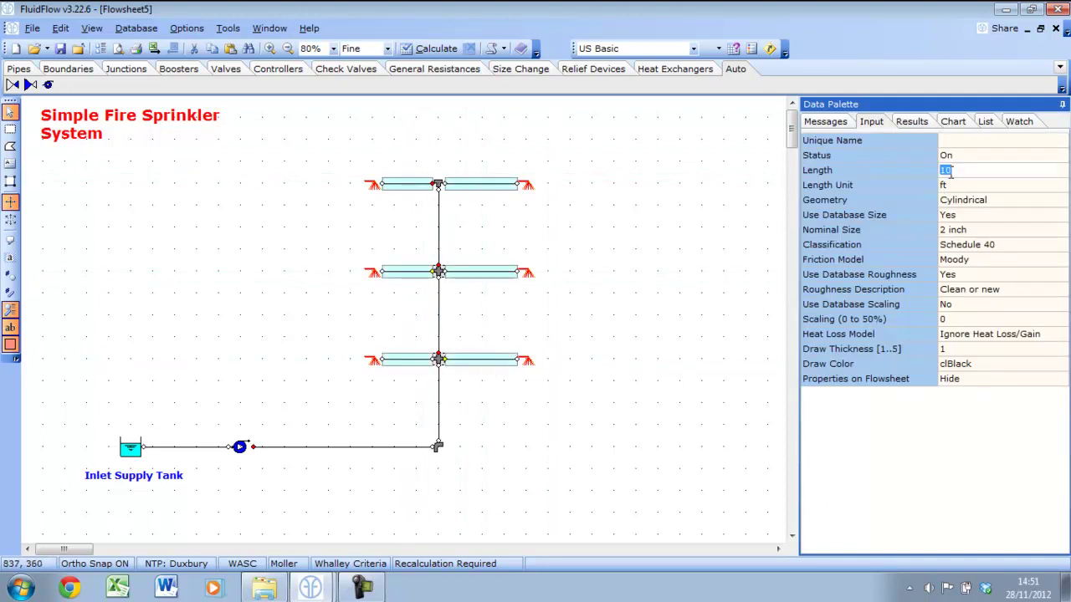
# - Give the branch pipes a 1/2 inch Schedule 40 nominal size
pyautogui.click(954, 231)
pyautogui.click(1060, 229)
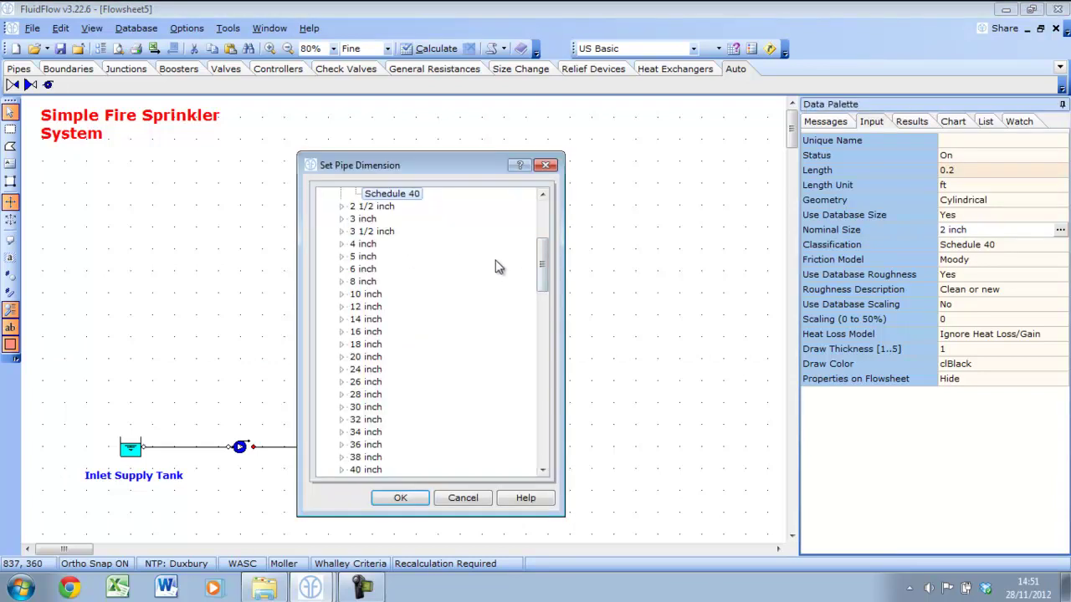
pyautogui.moveTo(540, 264); pyautogui.dragTo(546, 219)
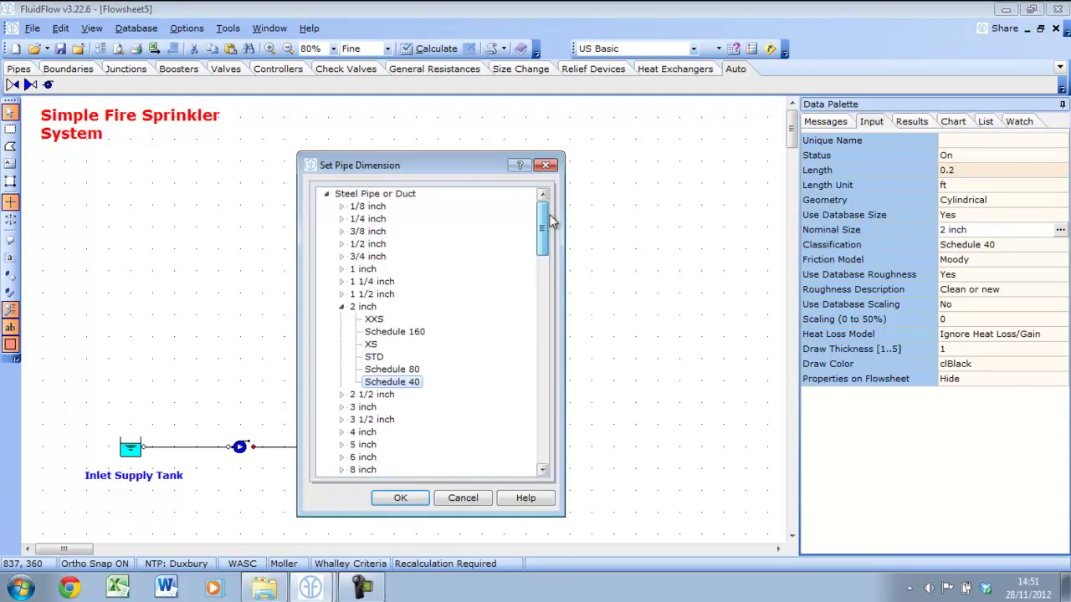
pyautogui.click(342, 244)
pyautogui.click(403, 321)
pyautogui.click(399, 498)
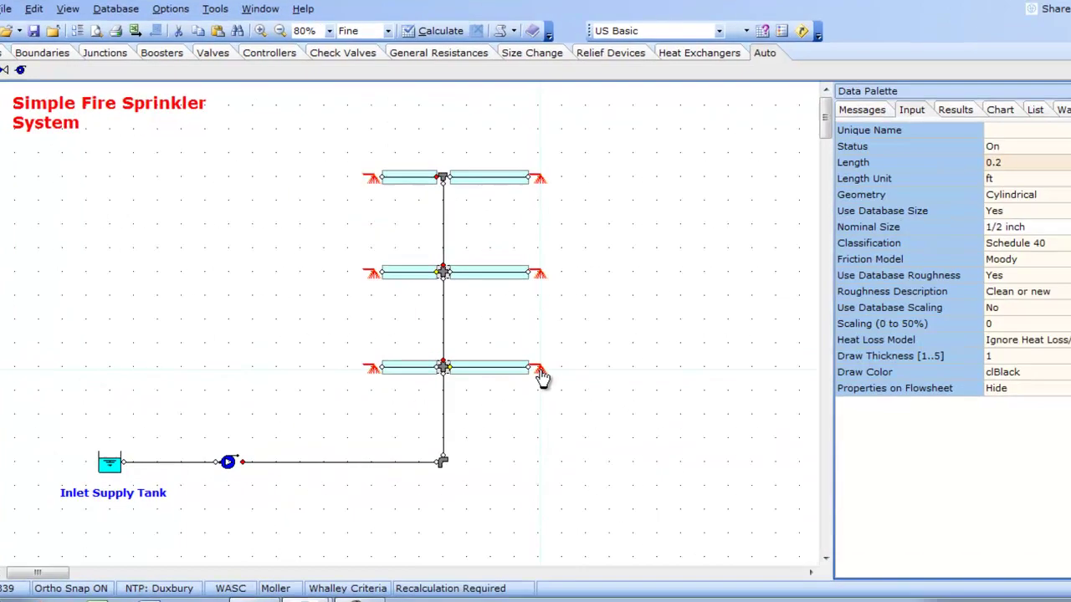
# - Assign the Reliable F1 : 1/2"NPT sprinkler model to all six sprinklers
pyautogui.click(527, 362)
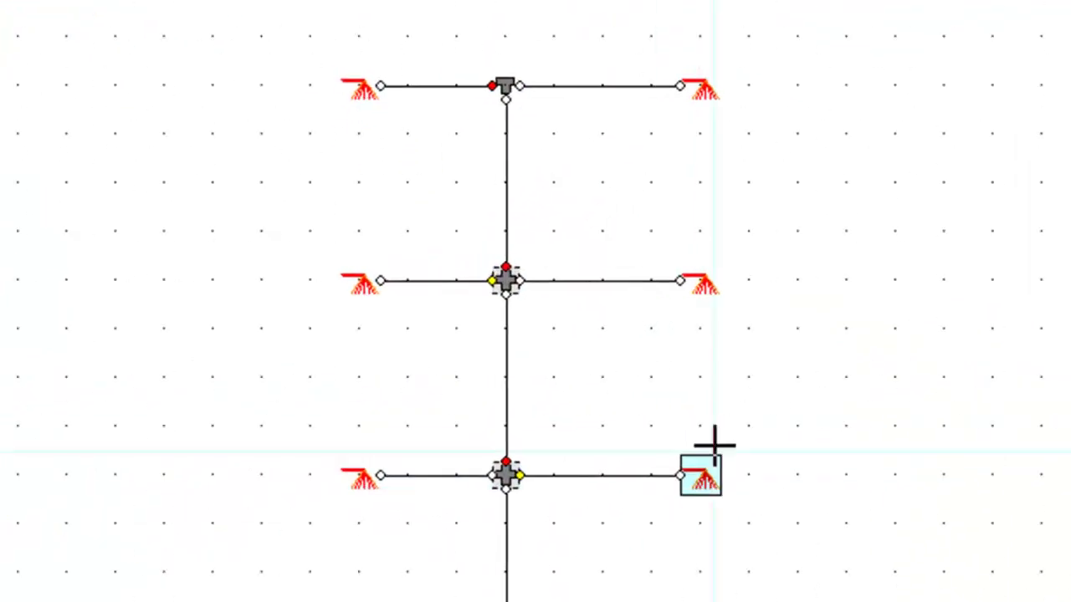
pyautogui.keyDown('shift'); pyautogui.click(533, 272); pyautogui.keyUp('shift')
pyautogui.keyDown('shift'); pyautogui.click(741, 71); pyautogui.keyUp('shift')
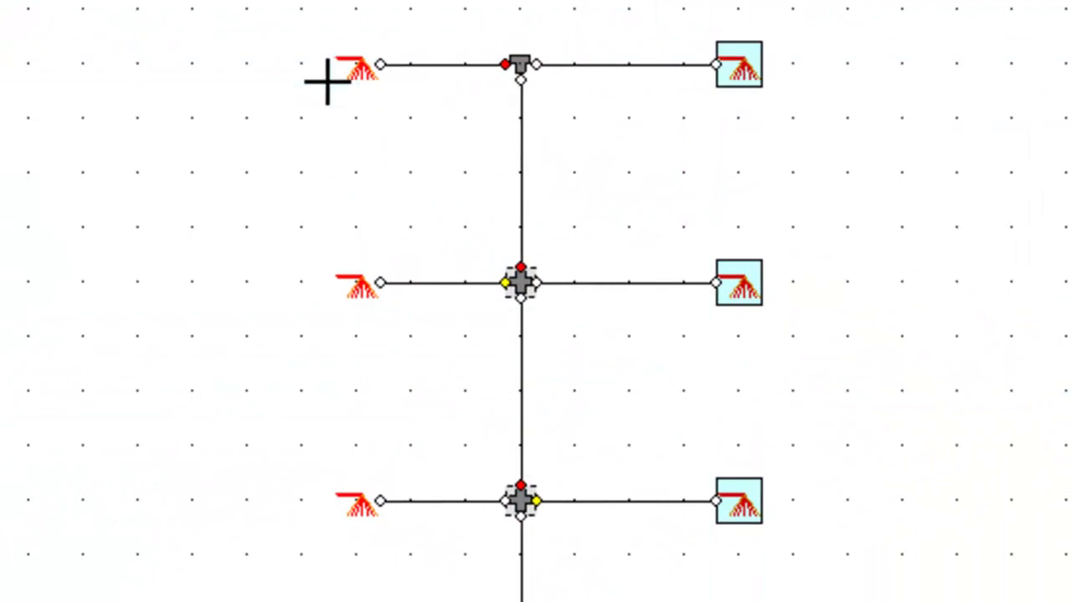
pyautogui.keyDown('shift'); pyautogui.click(355, 71); pyautogui.keyUp('shift')
pyautogui.keyDown('shift'); pyautogui.click(355, 288); pyautogui.keyUp('shift')
pyautogui.keyDown('shift'); pyautogui.click(361, 502); pyautogui.keyUp('shift')
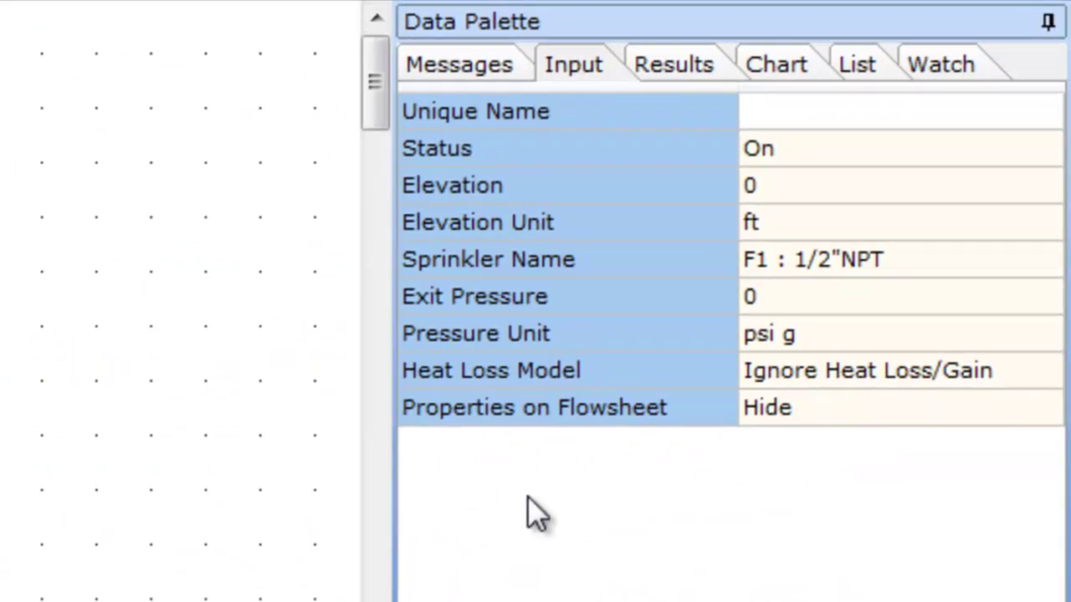
pyautogui.click(878, 262)
pyautogui.click(1045, 261)
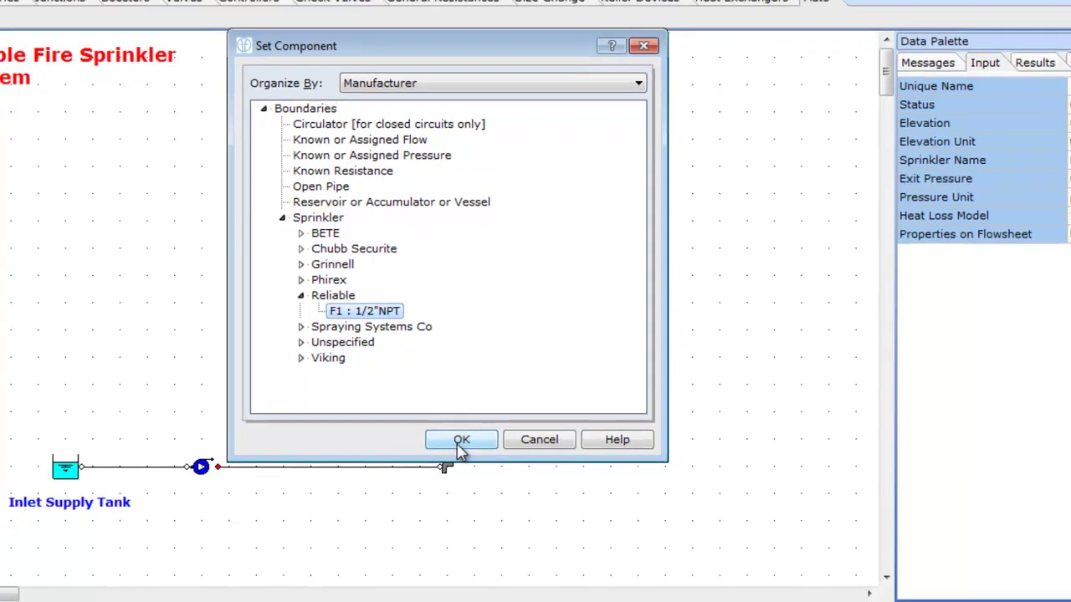
pyautogui.click(459, 444)
# - Show each sprinkler's Flow as a label on the flowsheet
pyautogui.click(996, 259)
pyautogui.click(1060, 260)
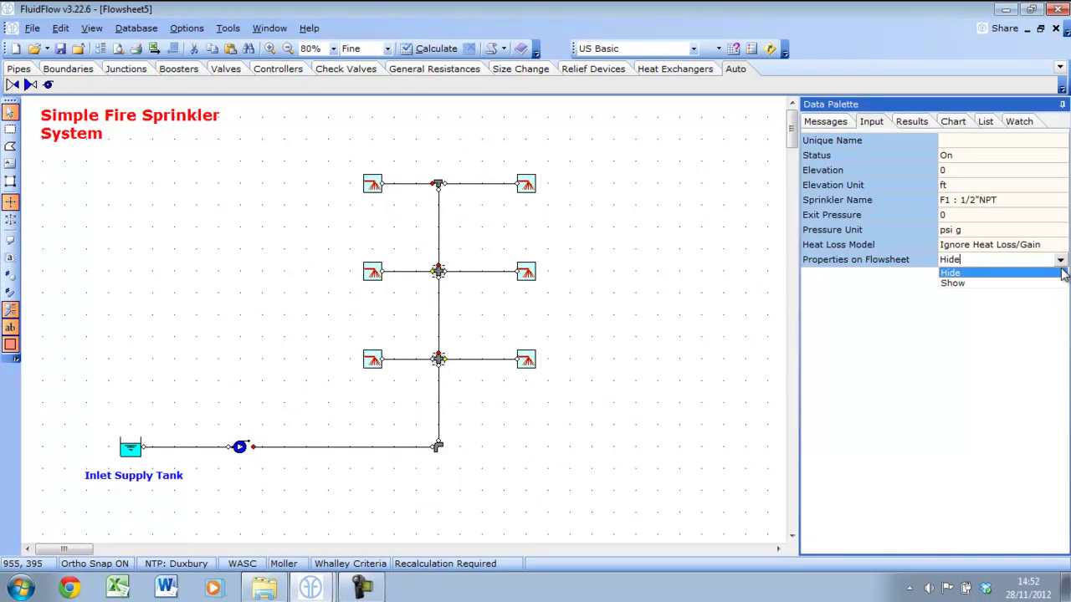
pyautogui.click(971, 283)
pyautogui.click(1060, 304)
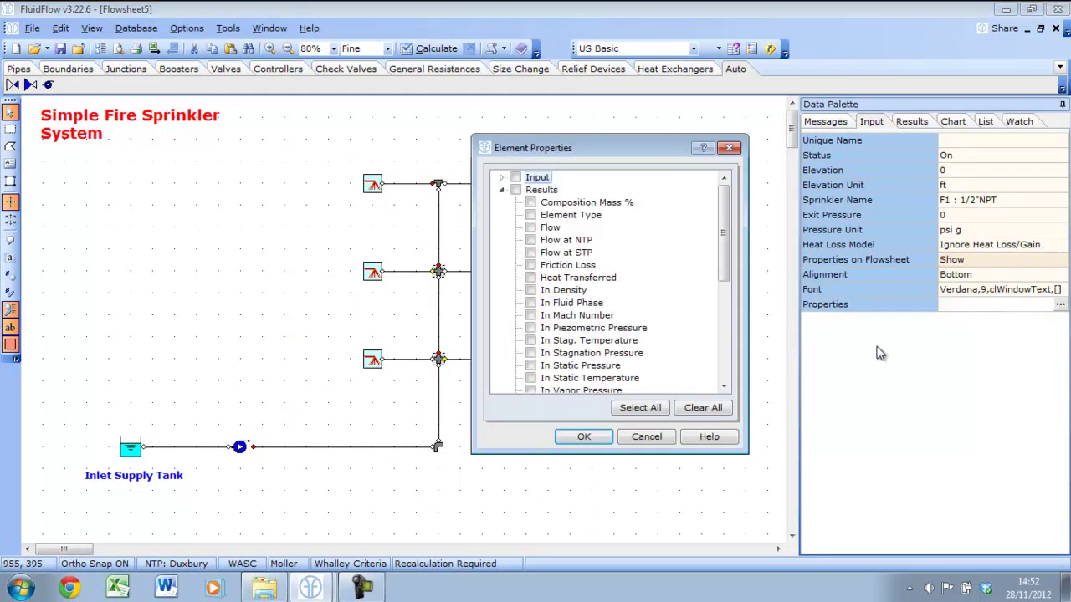
pyautogui.click(530, 227)
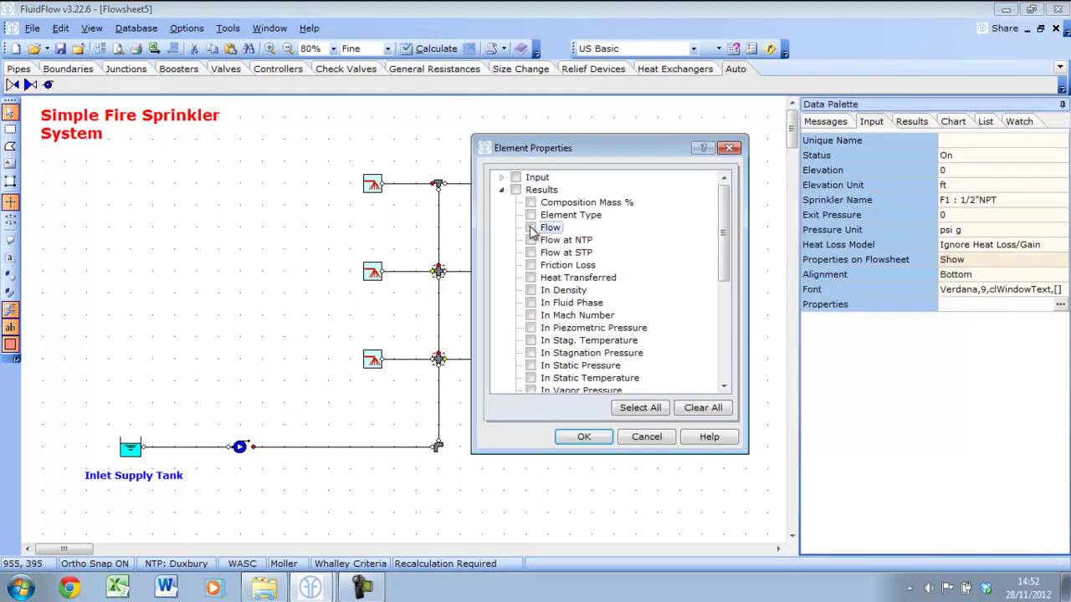
pyautogui.click(584, 437)
# - Show the pump's Duty Flow and Duty Pressure Rise on the flowsheet
pyautogui.click(466, 421)
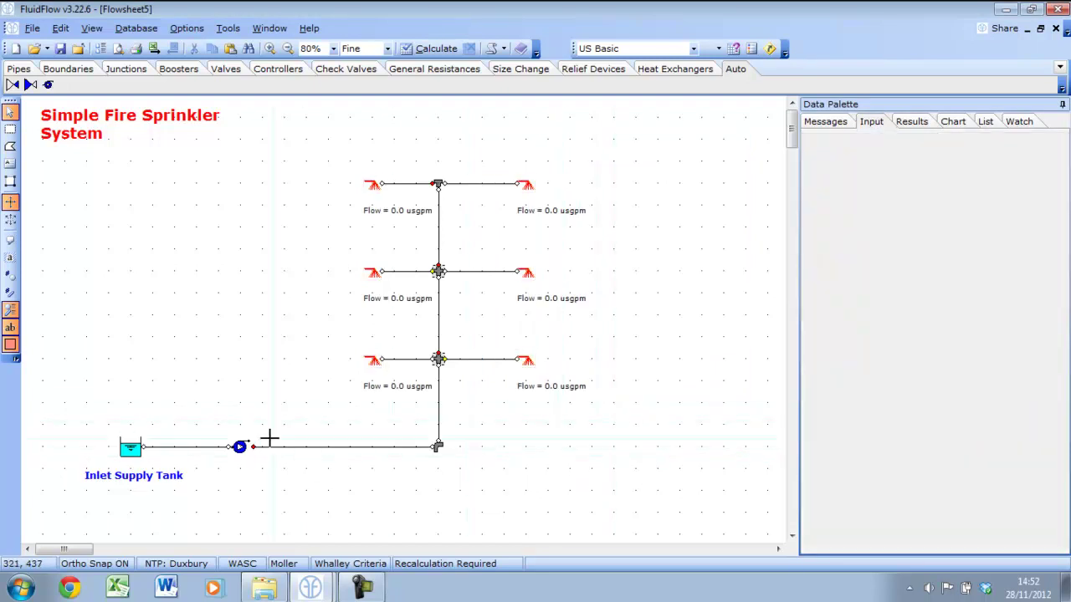
pyautogui.click(240, 448)
pyautogui.click(984, 276)
pyautogui.click(1059, 278)
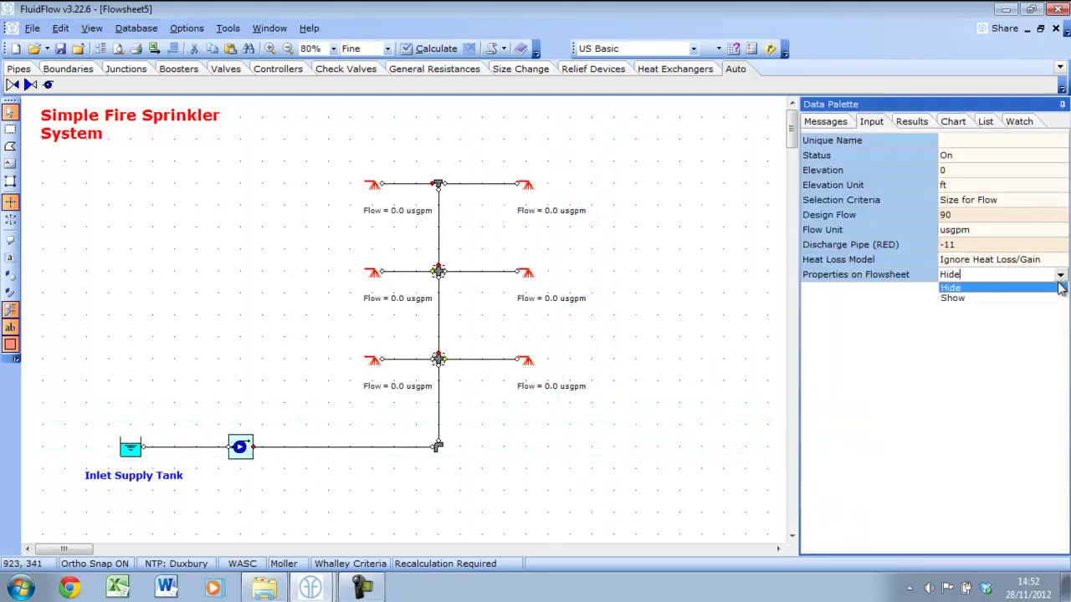
pyautogui.click(967, 298)
pyautogui.click(1057, 319)
pyautogui.click(1059, 319)
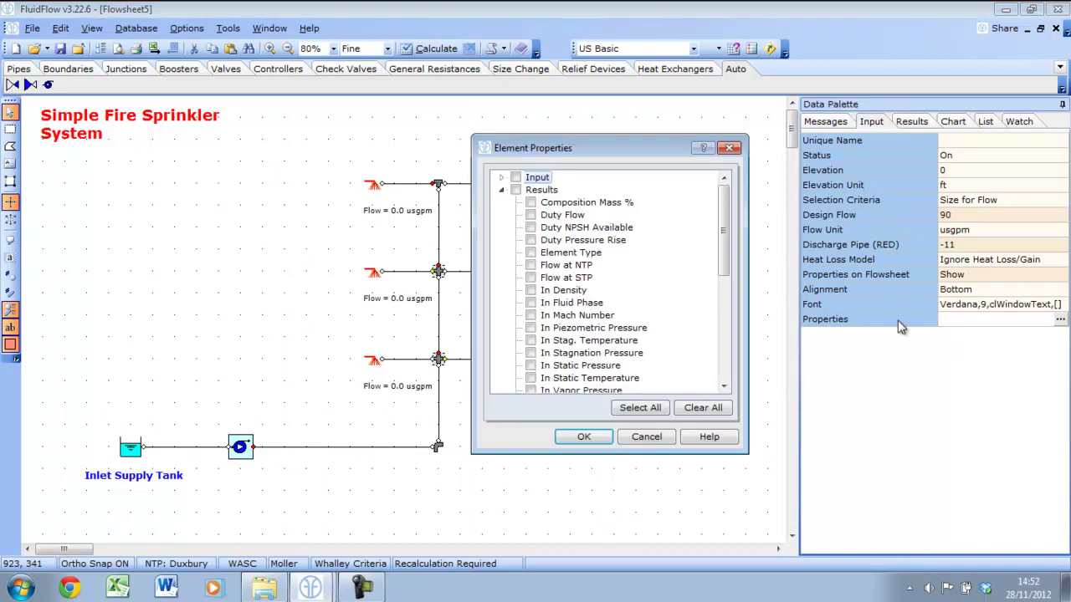
pyautogui.click(531, 216)
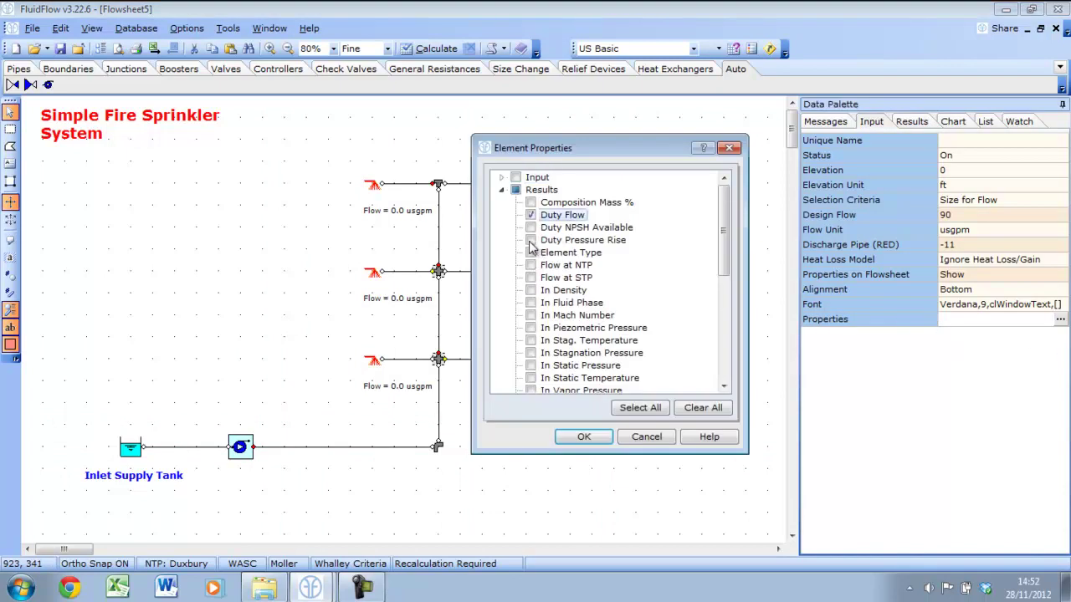
pyautogui.click(530, 240)
pyautogui.press('Return')
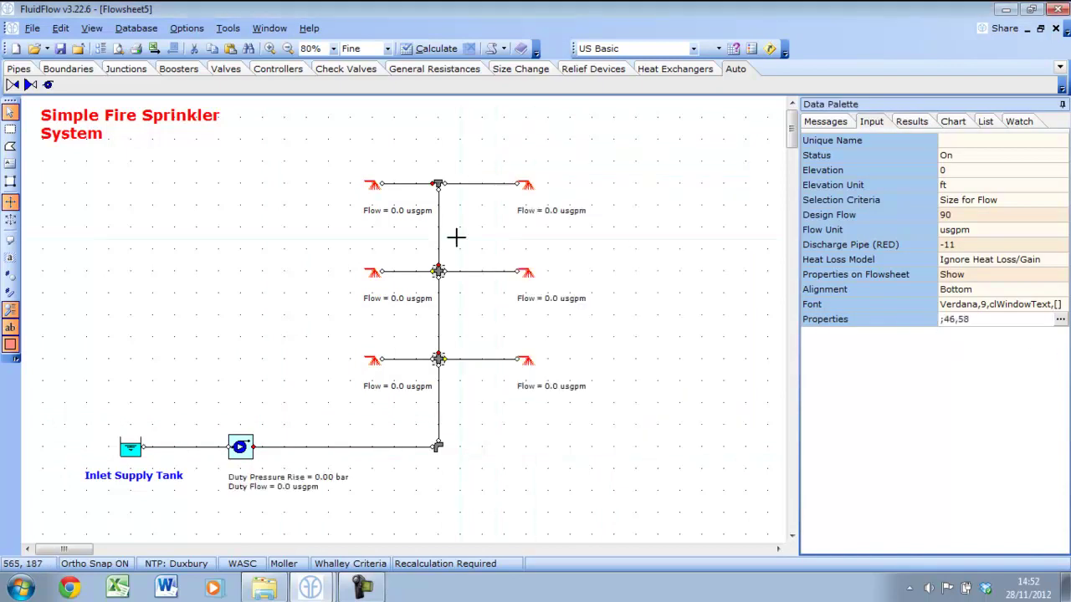
pyautogui.click(440, 247)
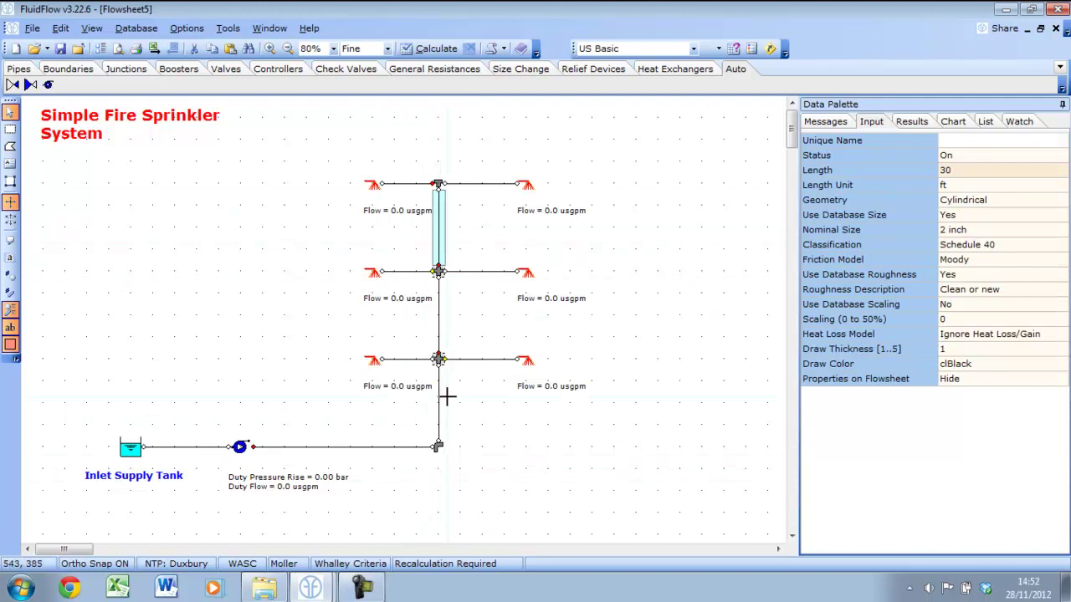
pyautogui.click(976, 231)
pyautogui.click(1060, 229)
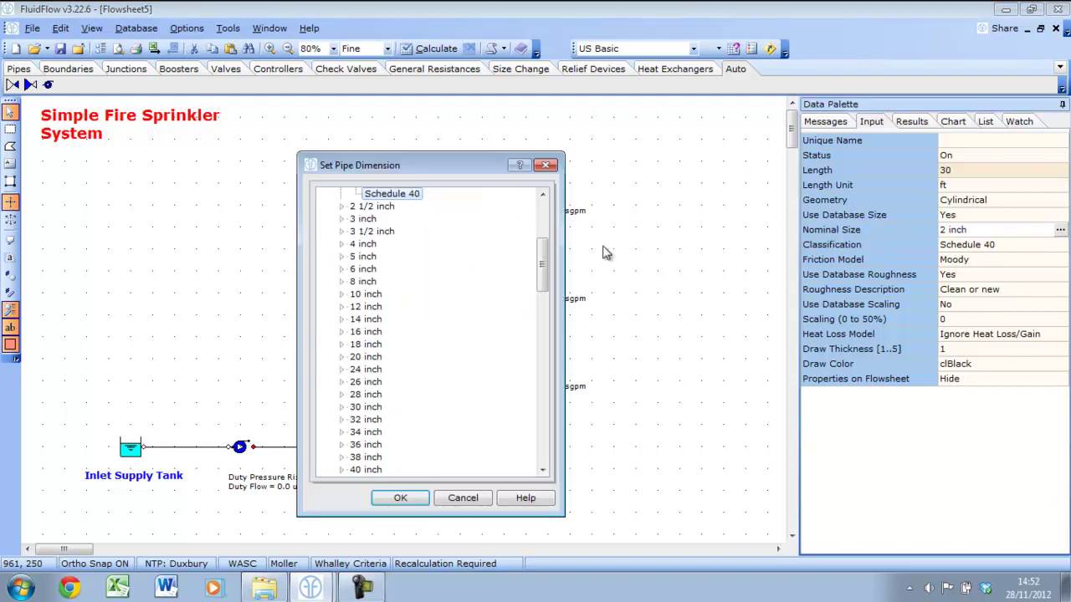
pyautogui.scroll(3, 542, 263)
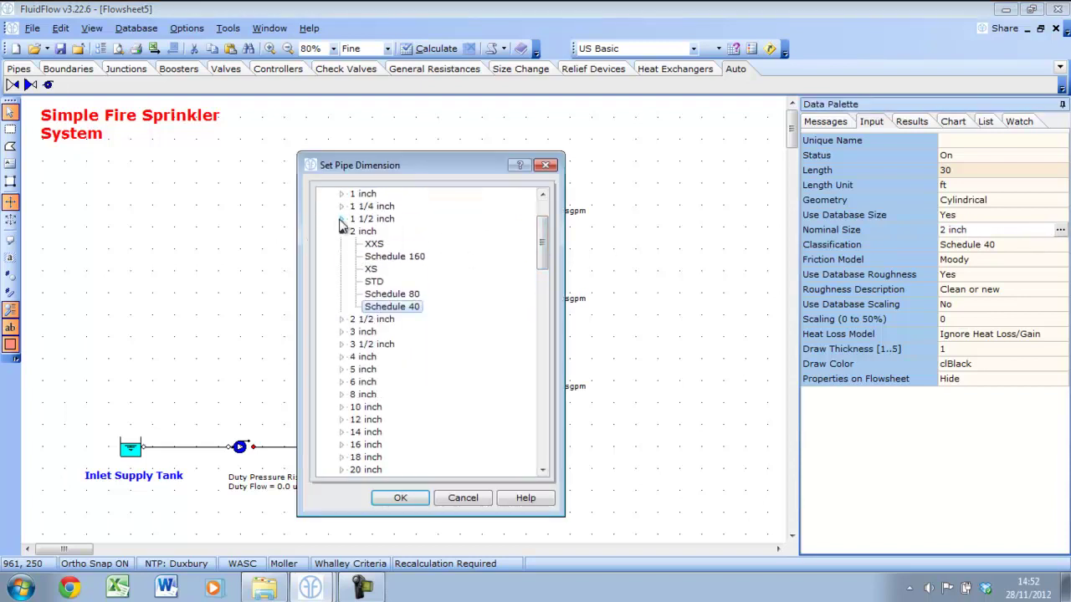
pyautogui.click(341, 219)
pyautogui.click(400, 498)
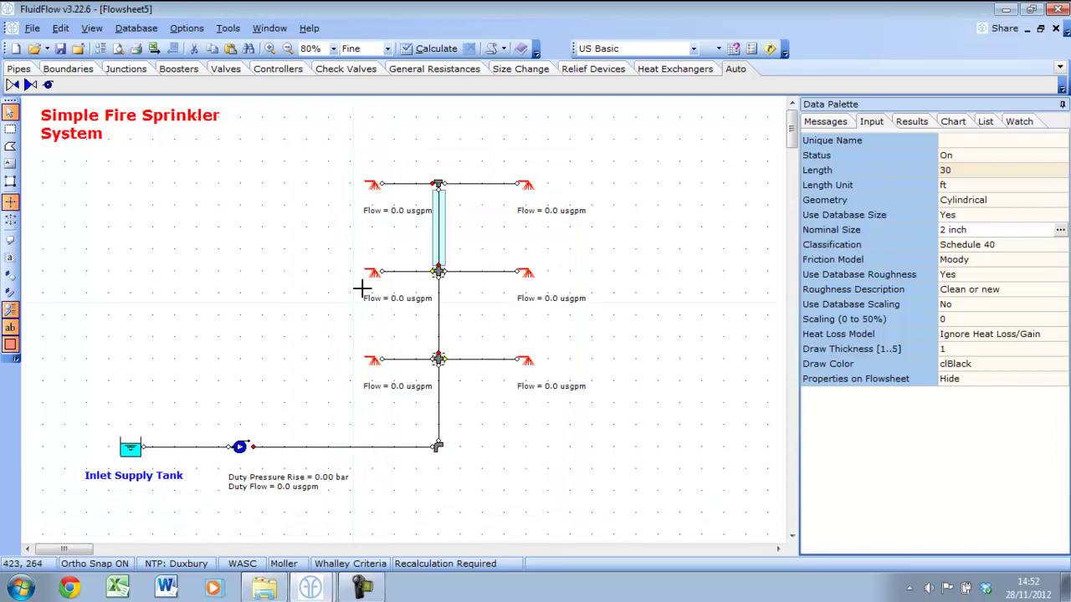
# - Add Friction Loss and In Static Pressure to all six sprinkler labels
pyautogui.click(374, 184)
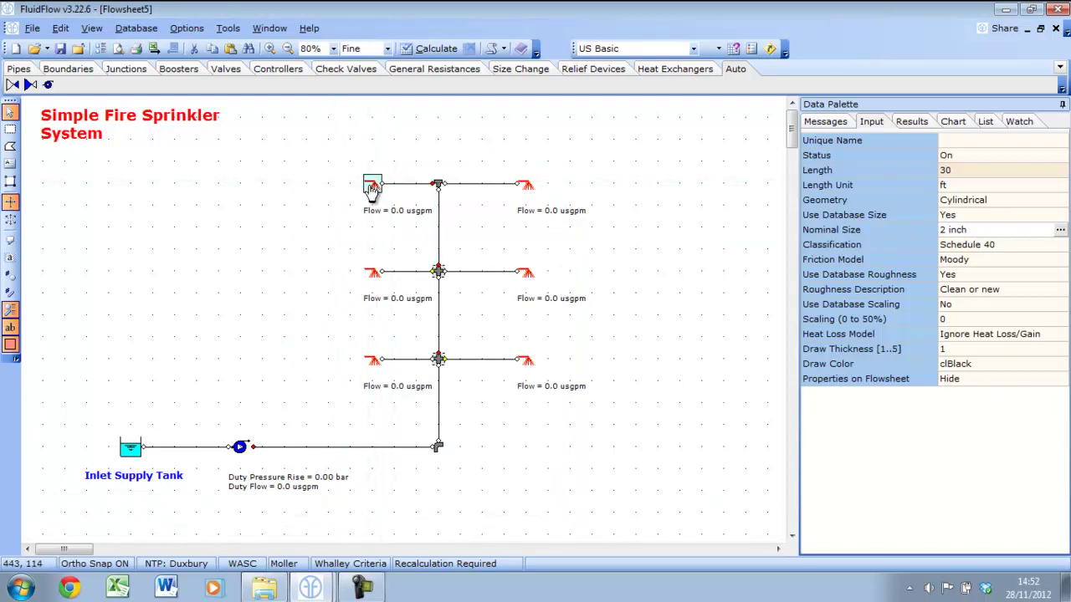
pyautogui.keyDown('shift'); pyautogui.click(528, 188); pyautogui.keyUp('shift')
pyautogui.keyDown('shift'); pyautogui.click(529, 274); pyautogui.keyUp('shift')
pyautogui.keyDown('shift'); pyautogui.click(372, 277); pyautogui.keyUp('shift')
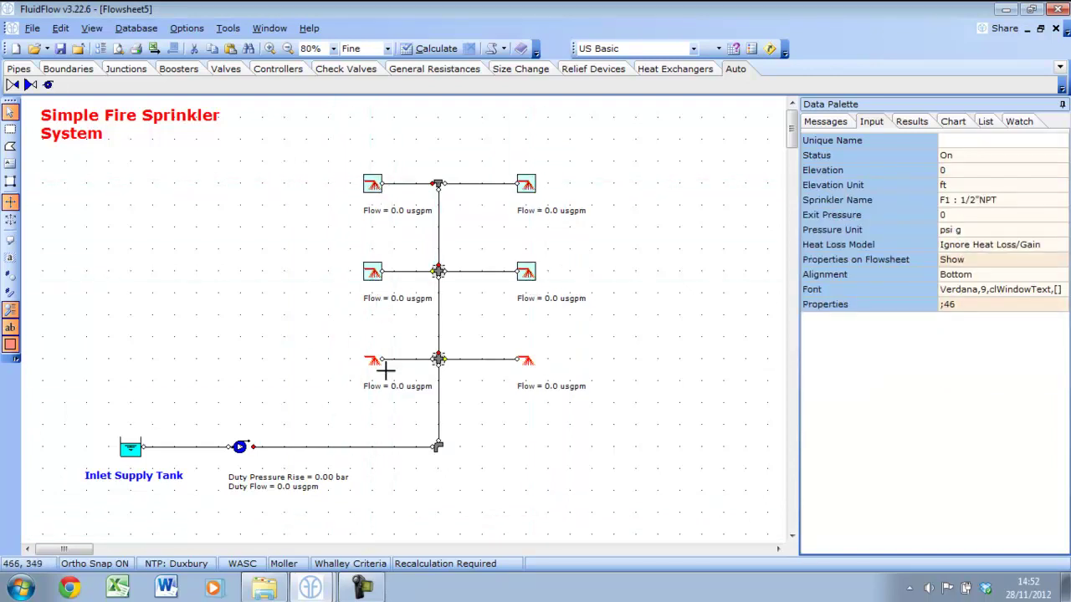
pyautogui.keyDown('shift'); pyautogui.click(383, 368); pyautogui.keyUp('shift')
pyautogui.keyDown('shift'); pyautogui.click(531, 374); pyautogui.keyUp('shift')
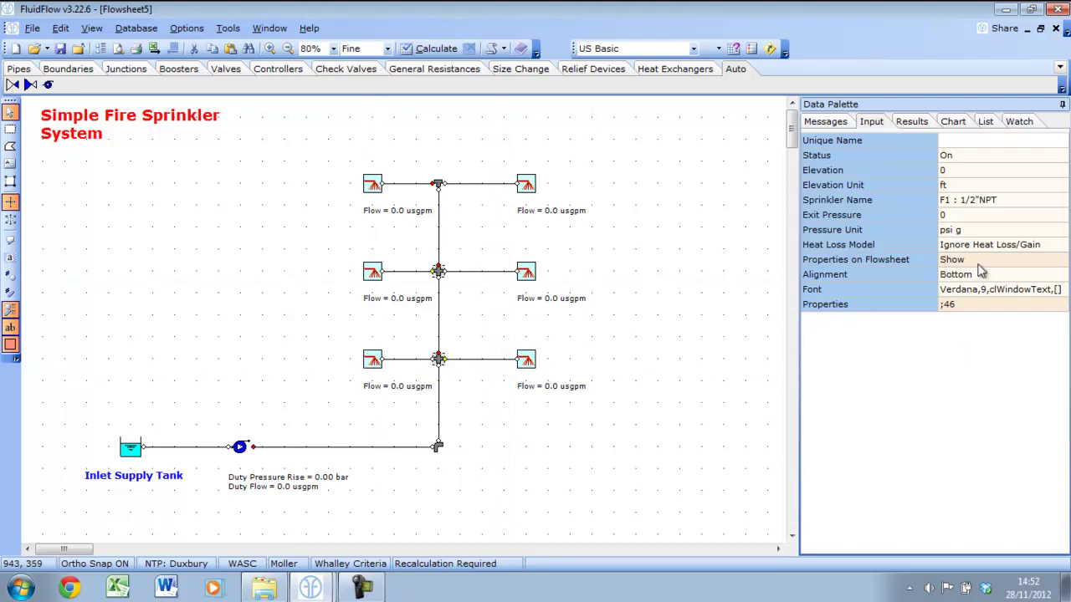
pyautogui.click(990, 304)
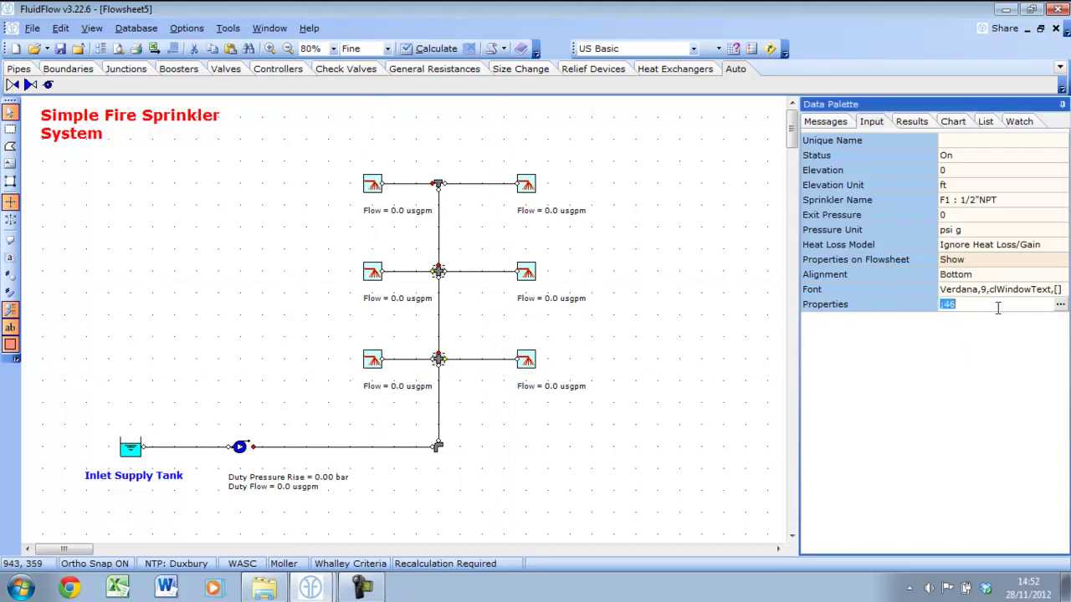
pyautogui.click(1060, 304)
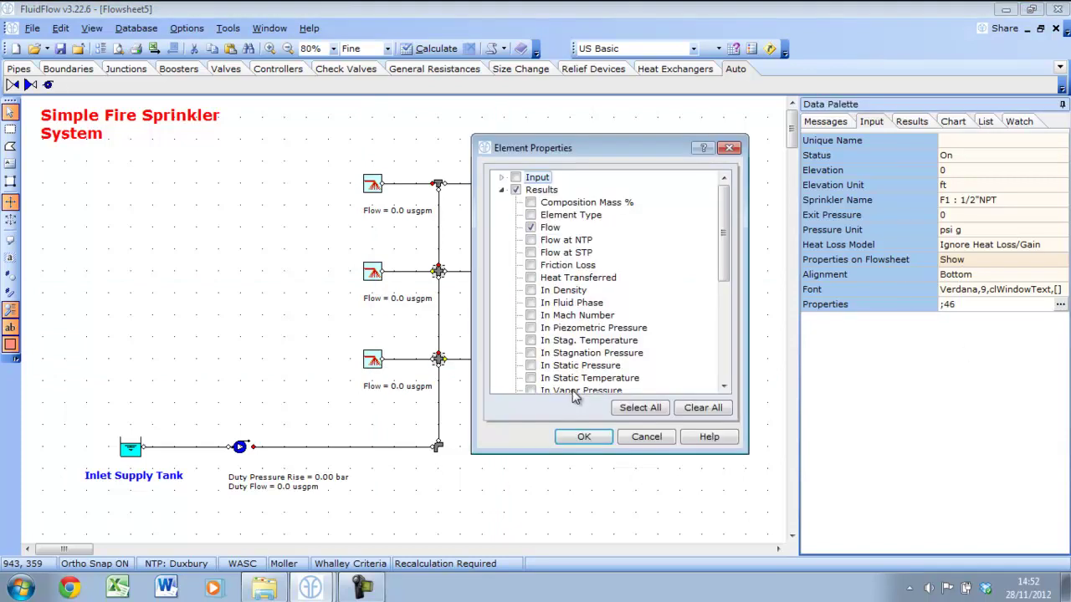
pyautogui.click(531, 265)
pyautogui.moveTo(723, 239); pyautogui.dragTo(733, 283)
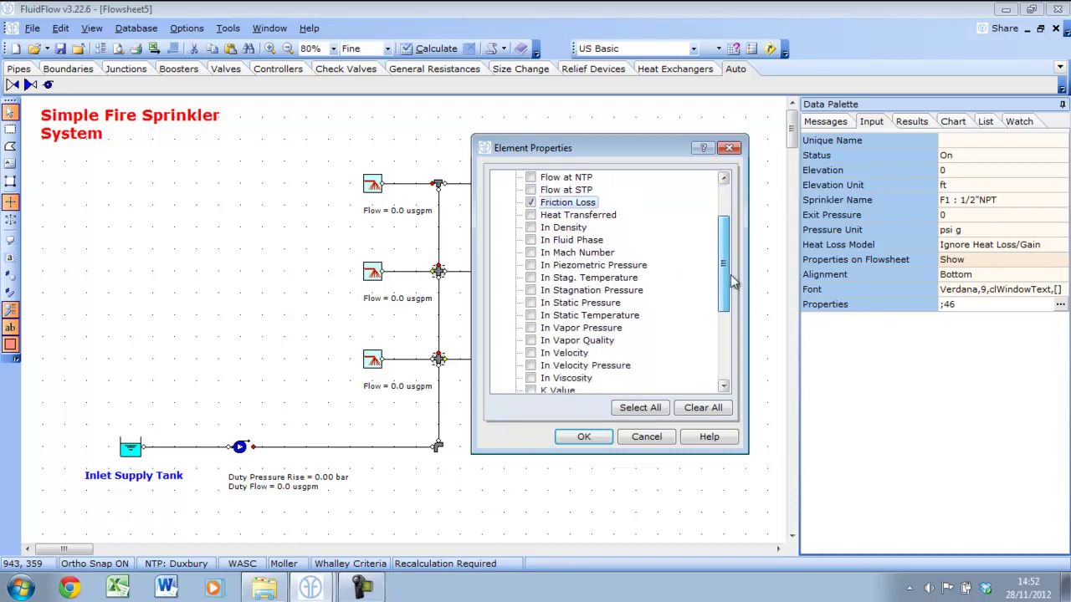
pyautogui.click(530, 302)
pyautogui.click(584, 436)
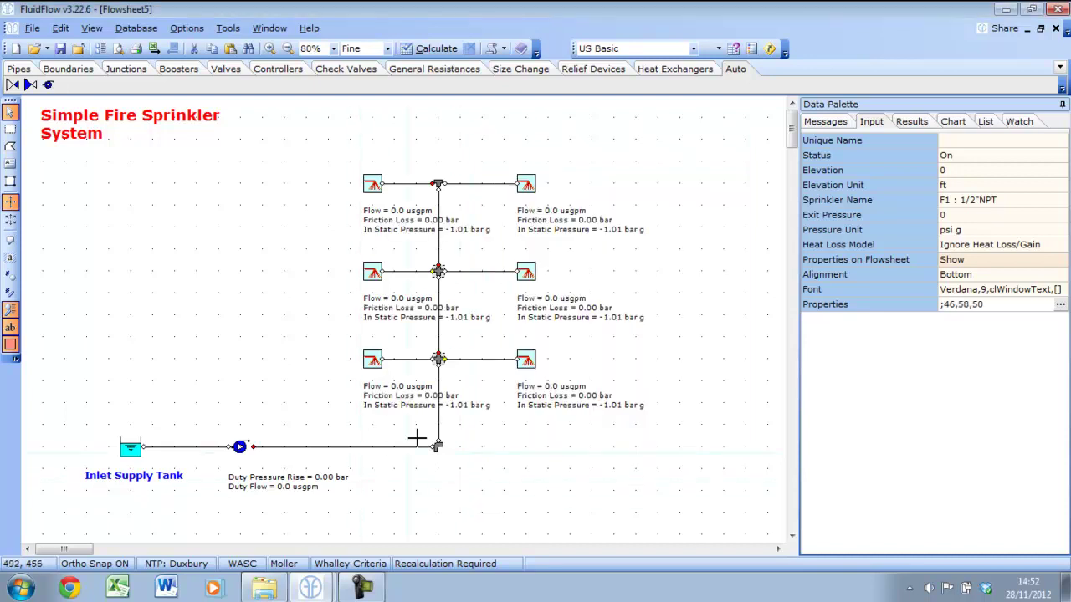
# - Left-align the three left sprinklers' labels and calculate the system
pyautogui.click(396, 197)
pyautogui.click(372, 184)
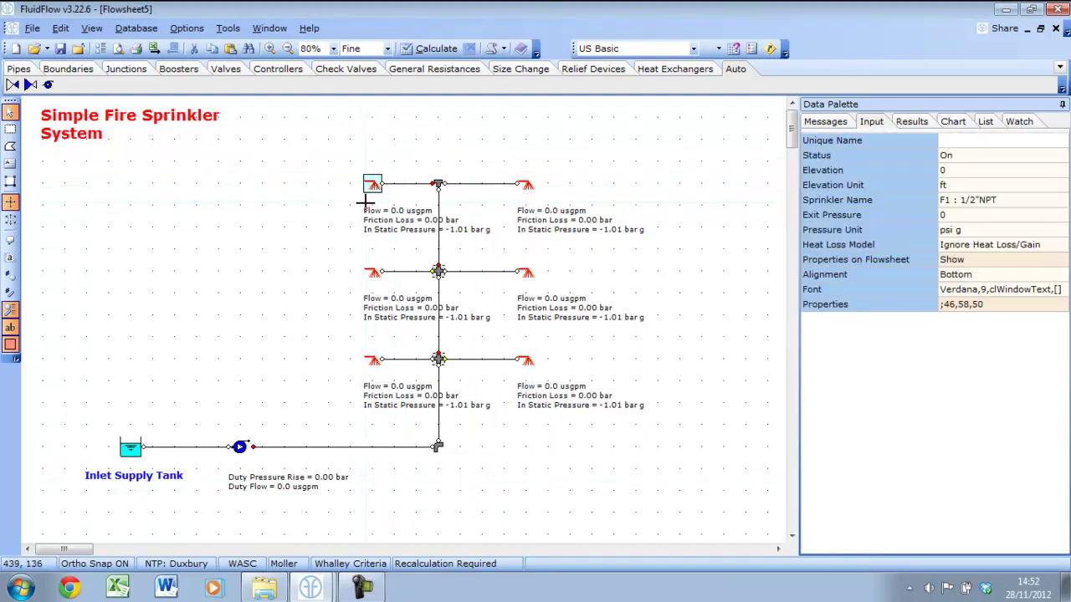
pyautogui.keyDown('shift'); pyautogui.click(372, 273); pyautogui.keyUp('shift')
pyautogui.keyDown('shift'); pyautogui.click(372, 361); pyautogui.keyUp('shift')
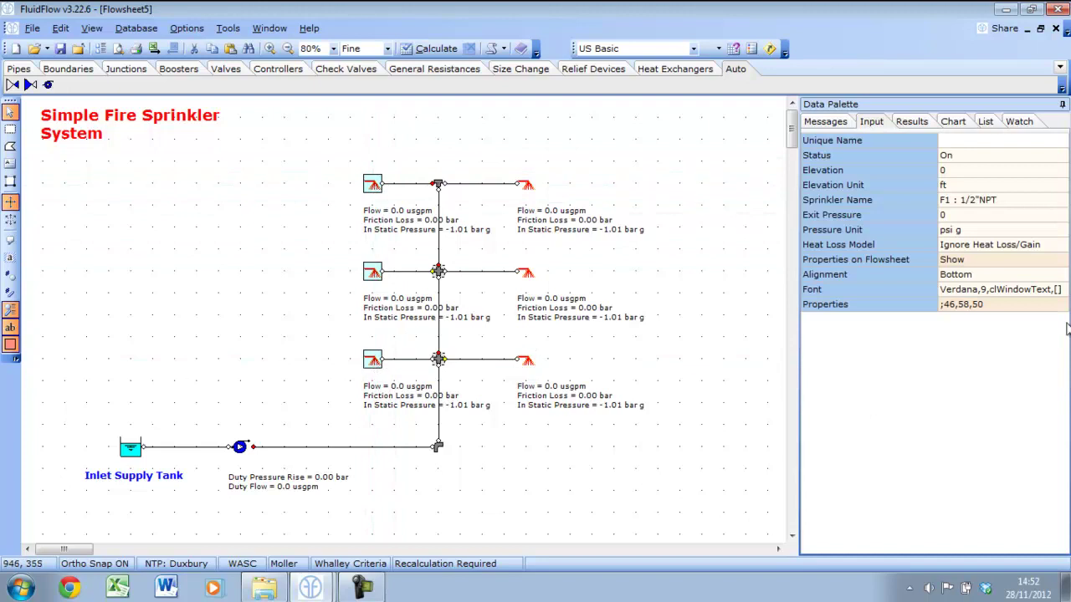
pyautogui.click(987, 273)
pyautogui.click(1055, 276)
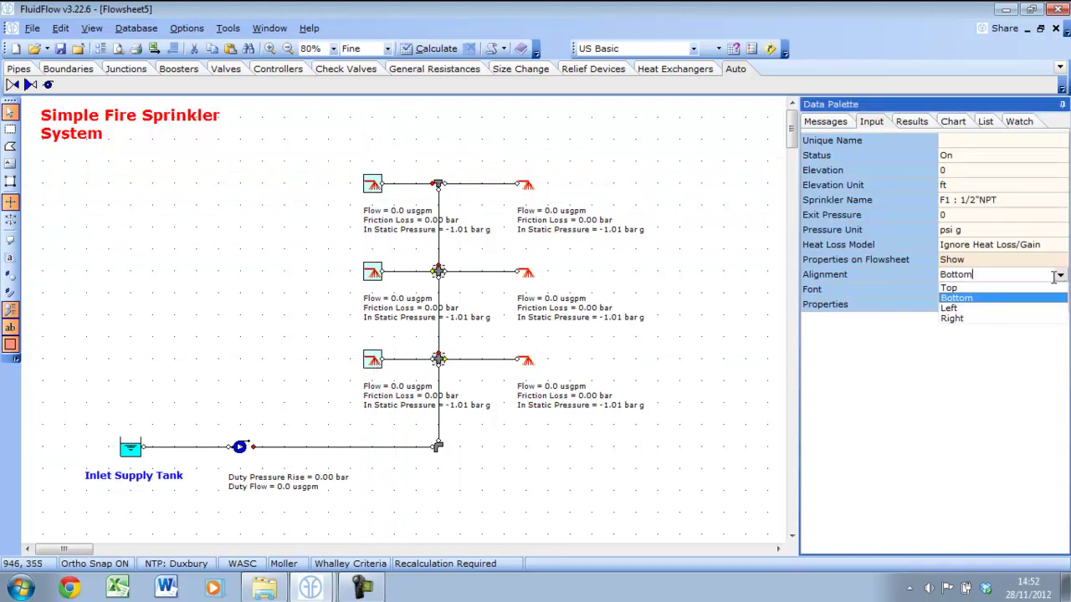
pyautogui.click(952, 309)
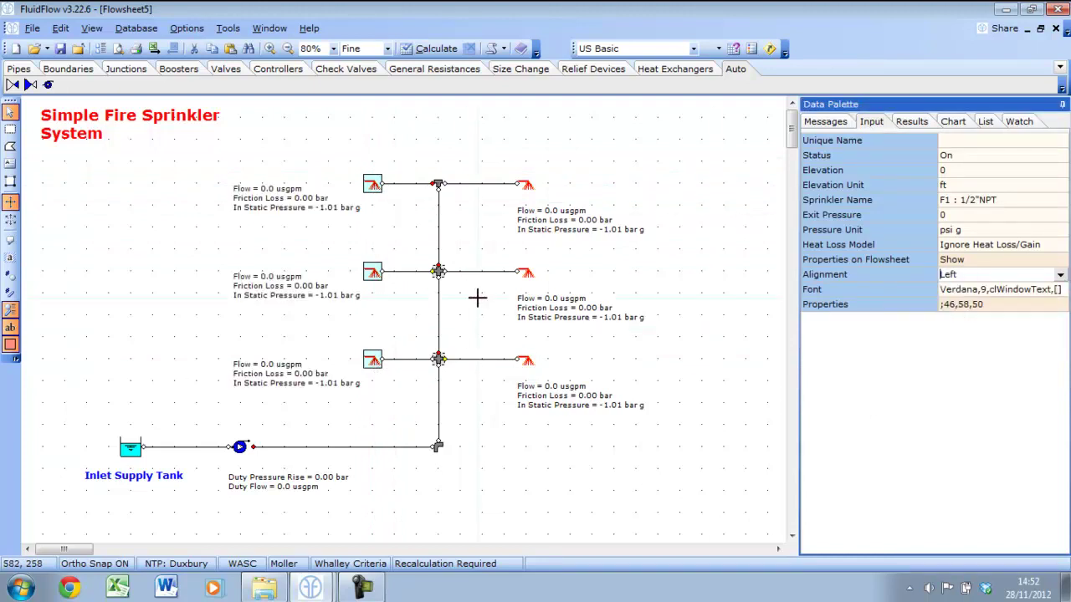
pyautogui.click(429, 50)
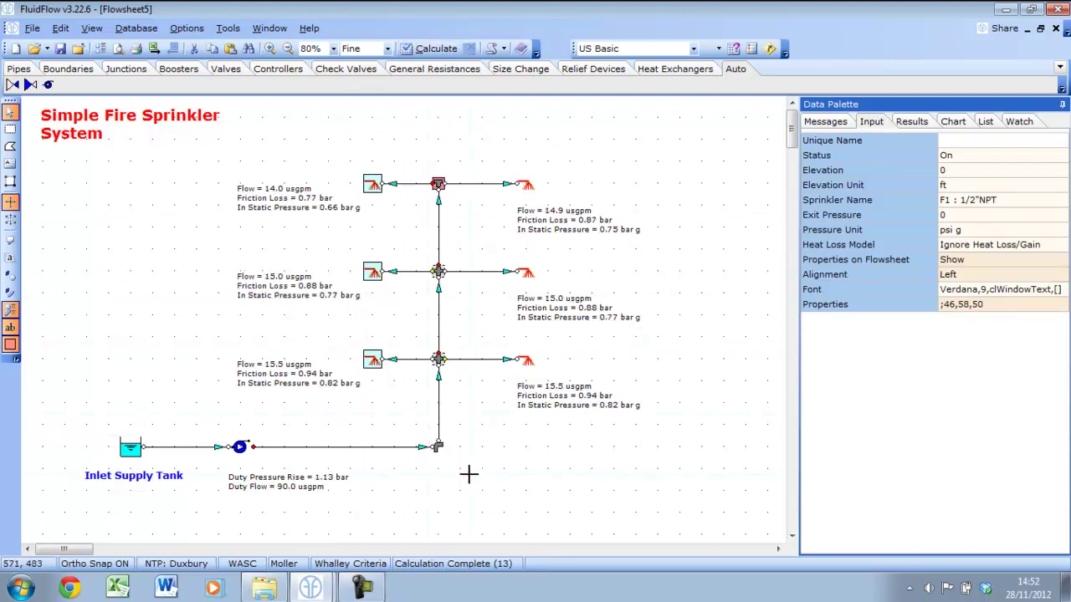
# - Select the top tee and read its Idelchik Tee warning: relationship outside allowable range
pyautogui.click(438, 184)
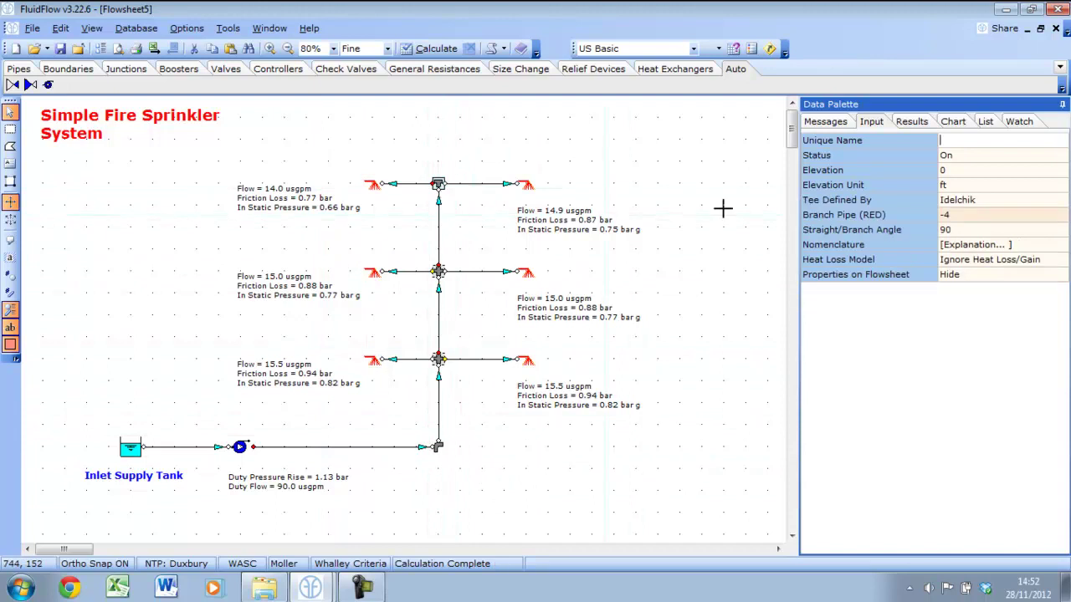
pyautogui.click(835, 122)
pyautogui.click(891, 144)
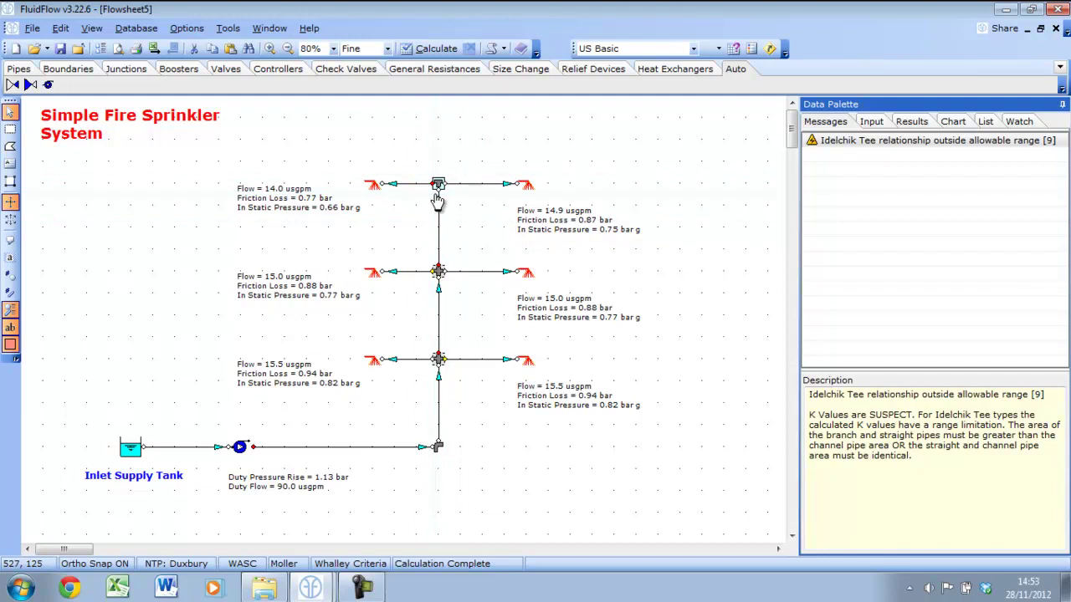
# - Define the top tee by Crane and recalculate, giving sprinkler flows of 14.7–15.4 usgpm
pyautogui.click(872, 121)
pyautogui.click(977, 201)
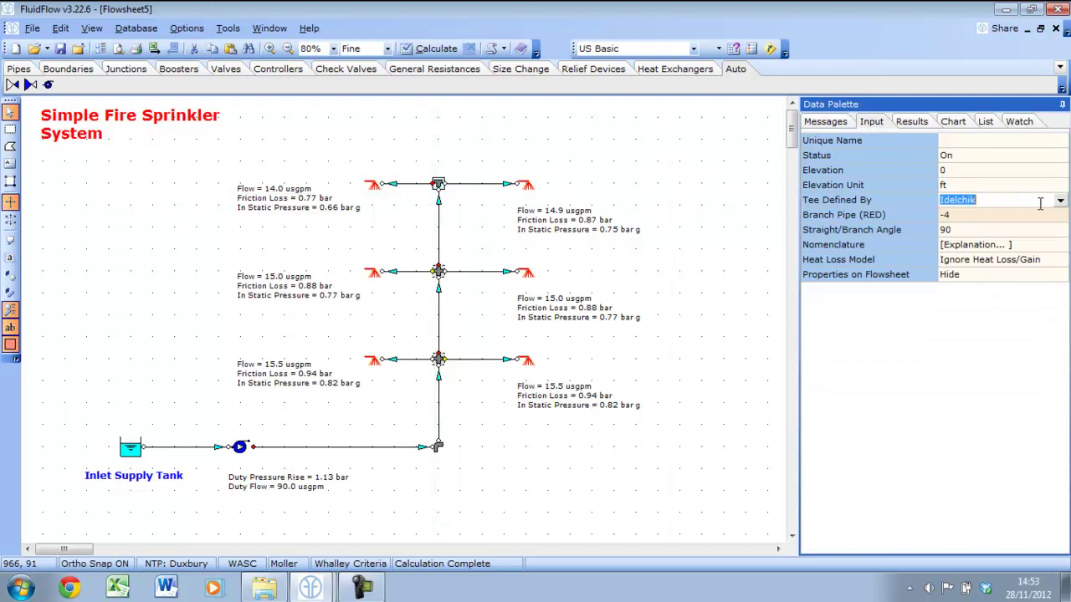
pyautogui.click(1060, 202)
pyautogui.click(954, 234)
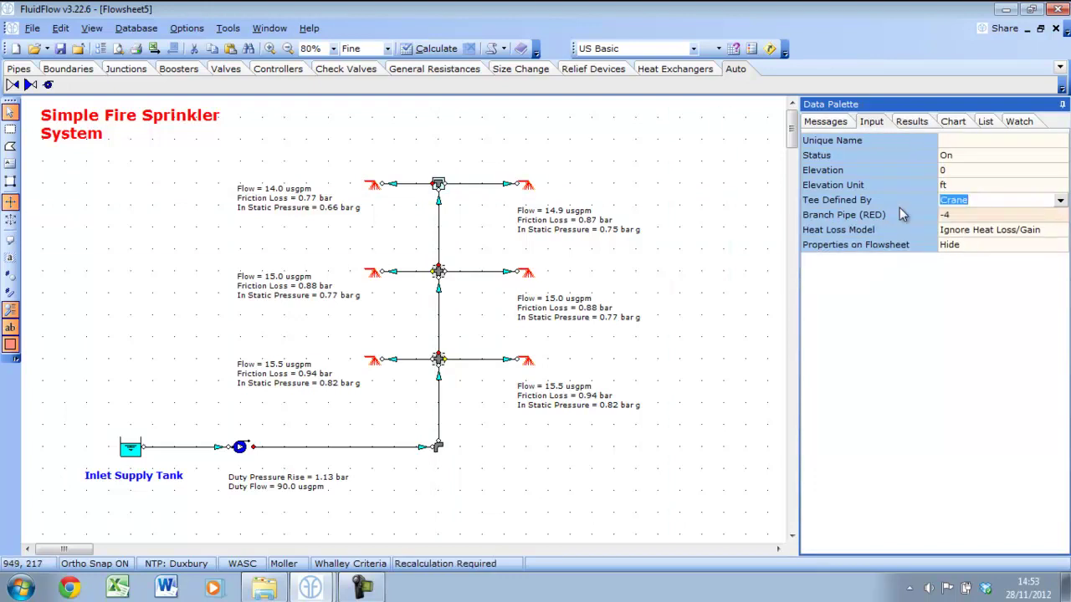
pyautogui.click(912, 122)
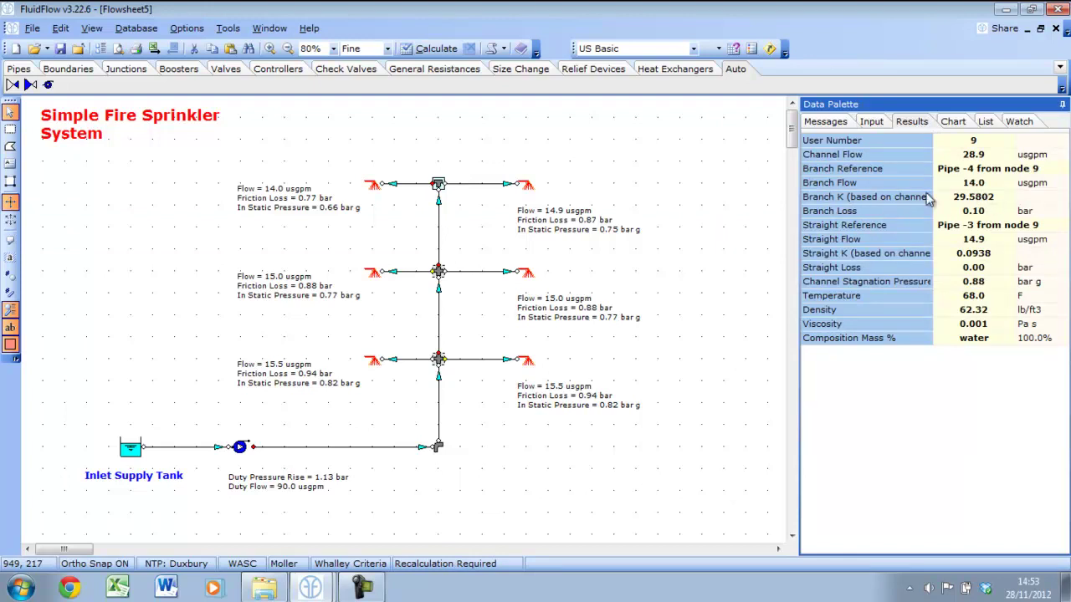
pyautogui.click(435, 50)
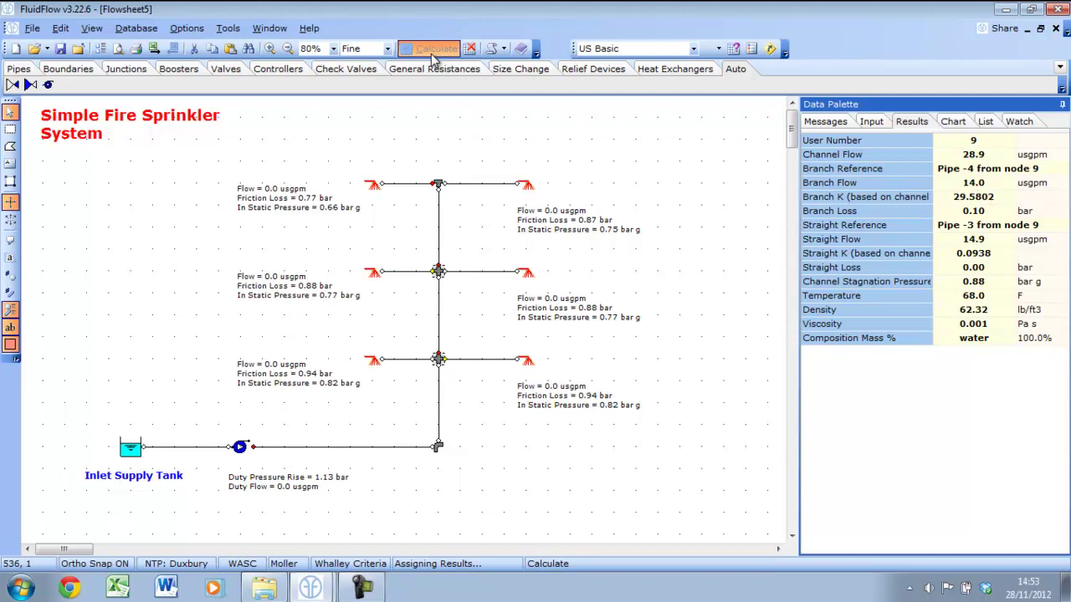
pyautogui.click(438, 184)
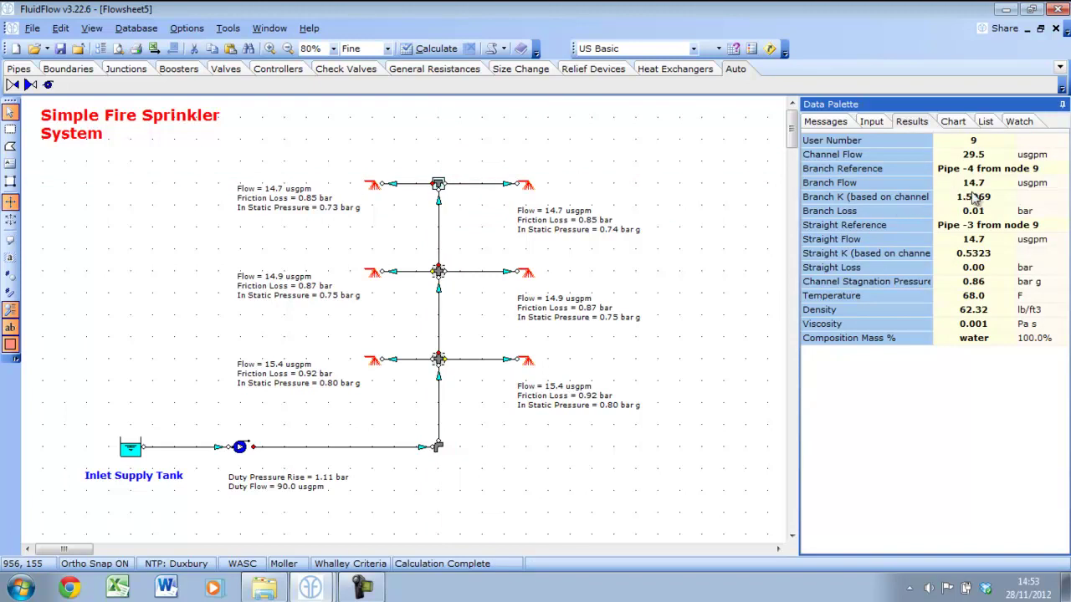
# - Change the top tee's Branch Pipe (RED) setting and recalculate, giving 14.7 usgpm per side at K 0.5323
pyautogui.click(873, 122)
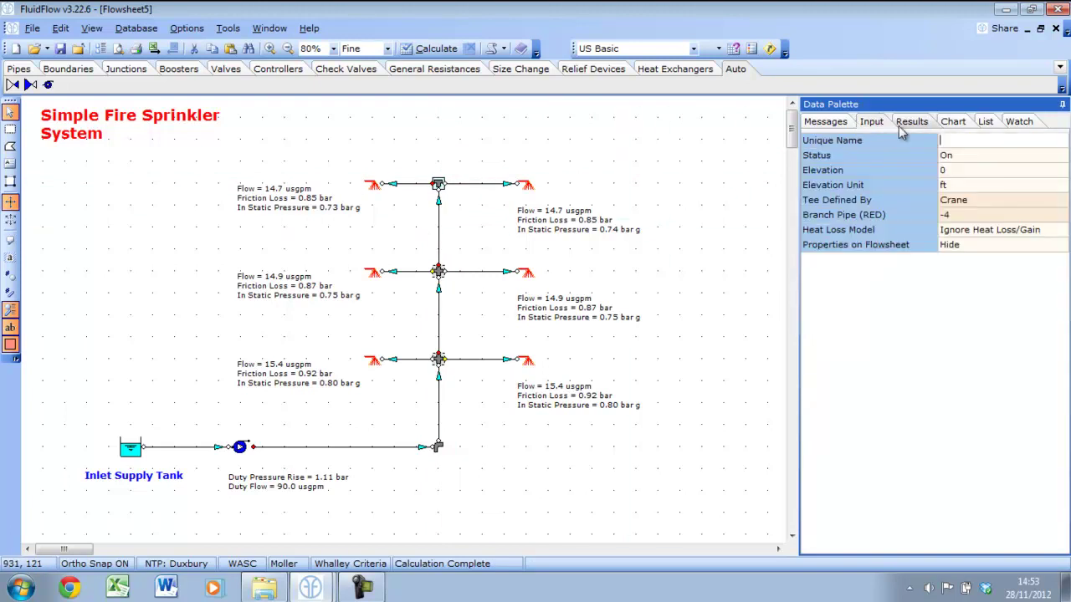
pyautogui.click(439, 186)
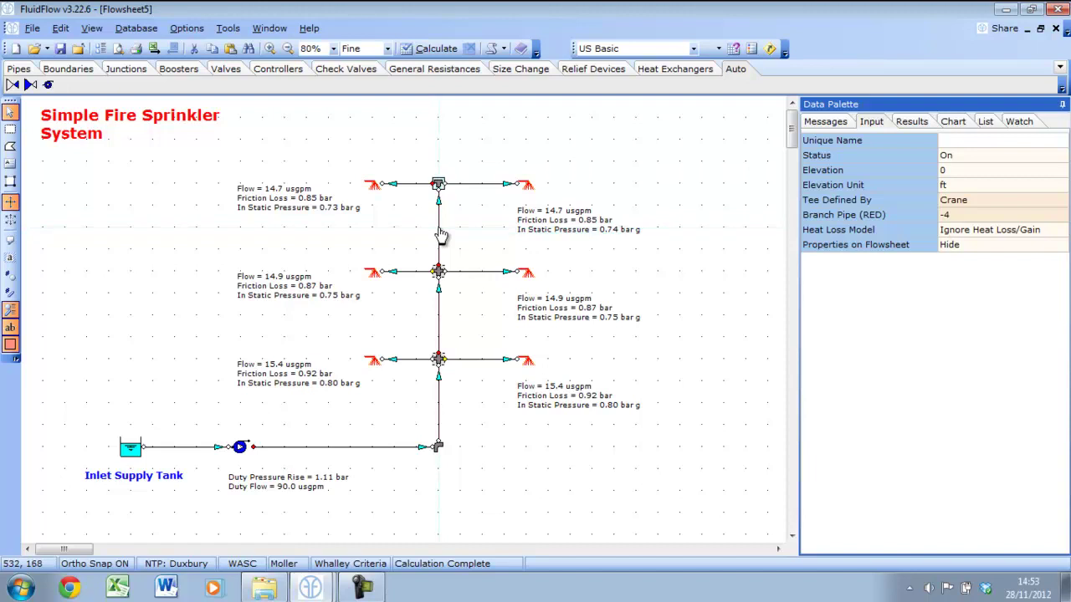
pyautogui.click(987, 218)
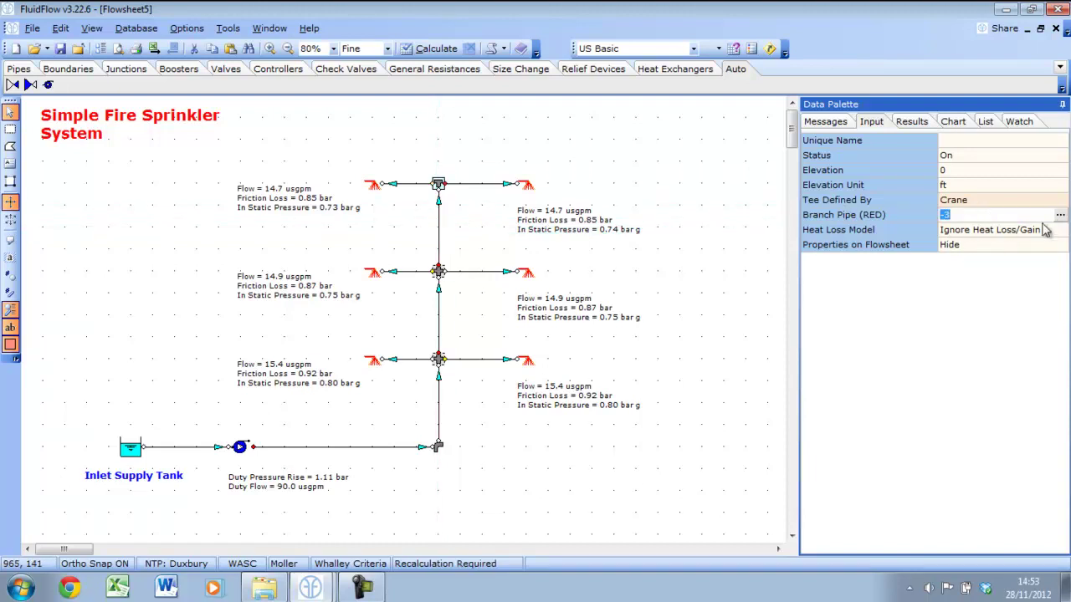
pyautogui.click(431, 48)
pyautogui.click(910, 123)
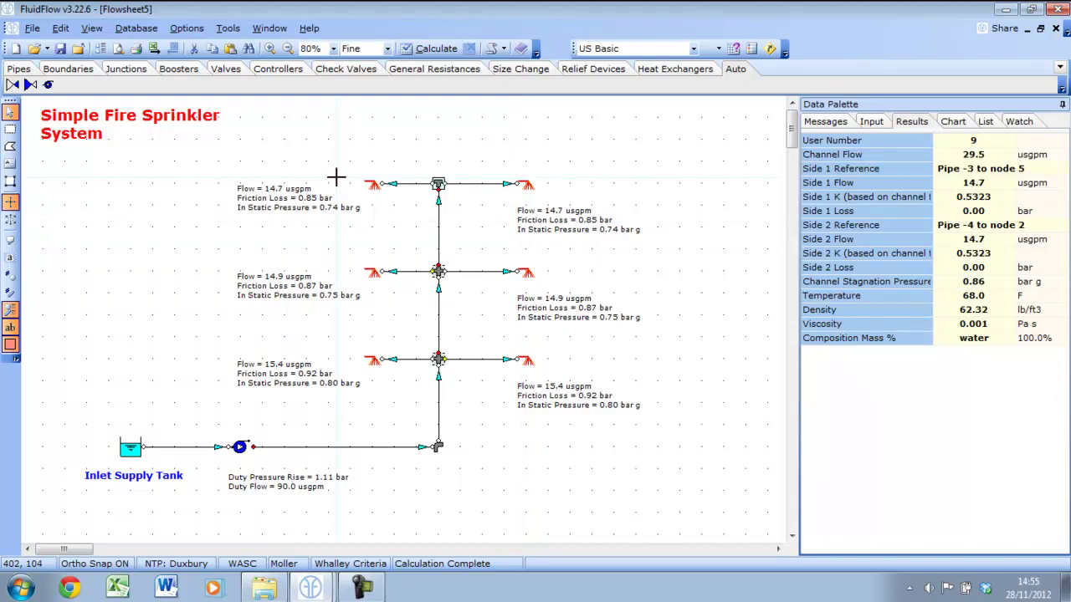
# - Switch to the Localised fire hydrant connection.FF3 flowsheet from the Window menu
pyautogui.click(269, 28)
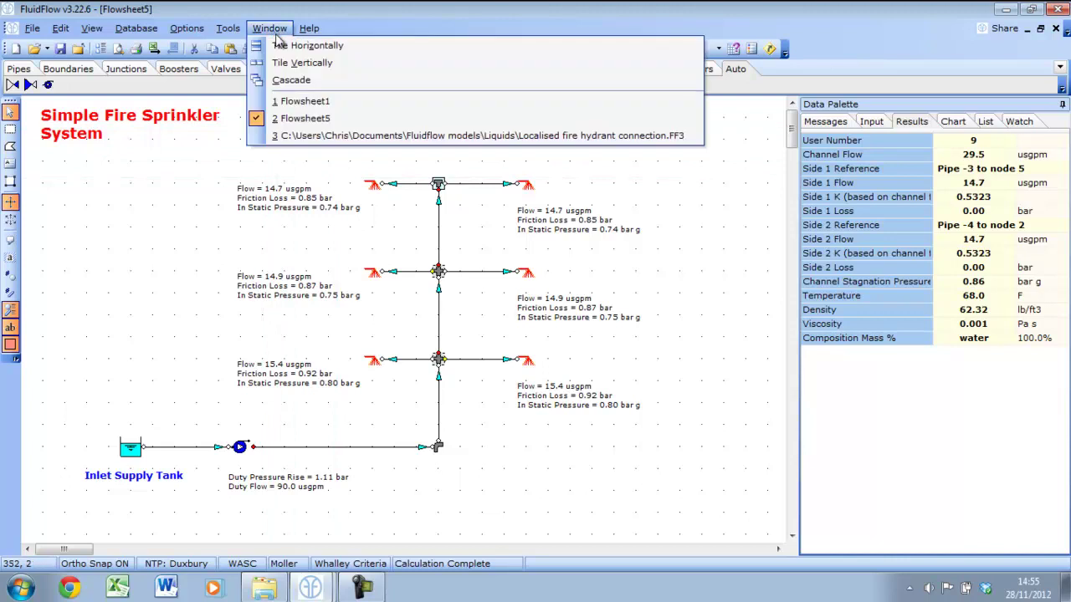
pyautogui.click(332, 139)
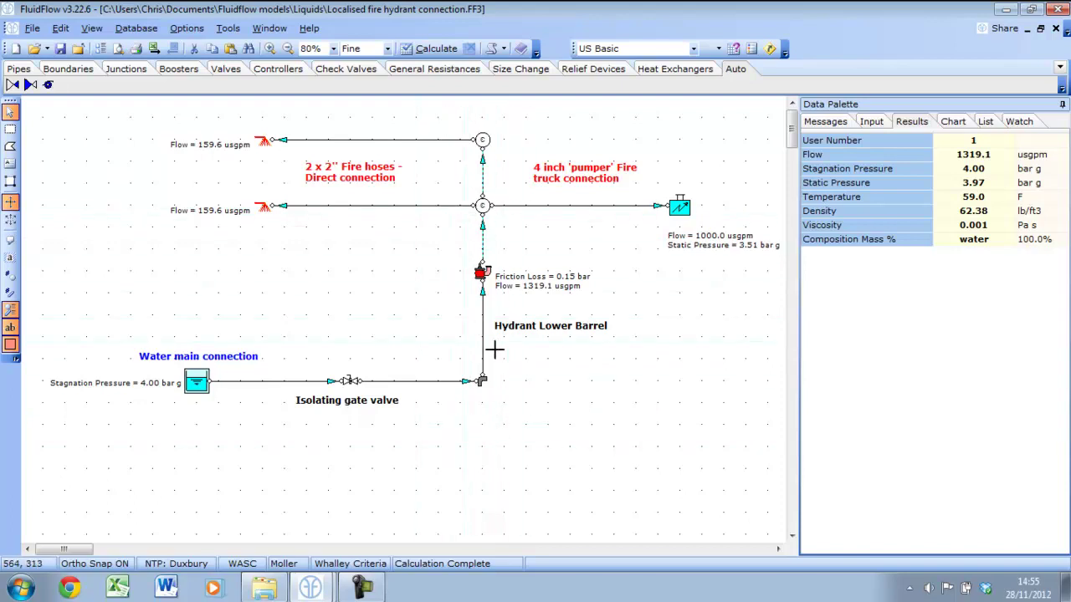
pyautogui.click(482, 355)
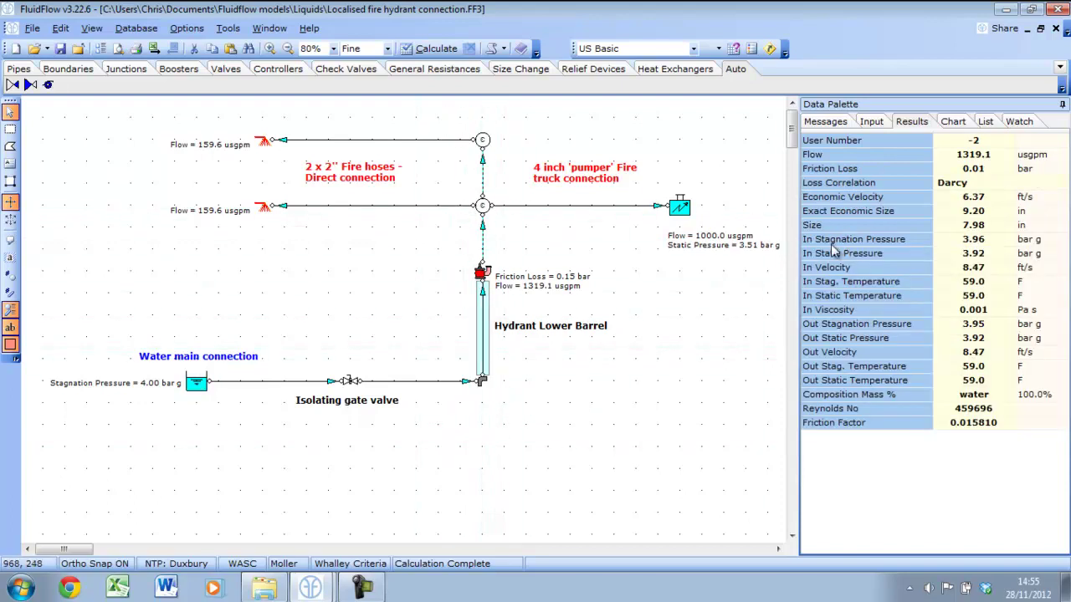
pyautogui.click(871, 121)
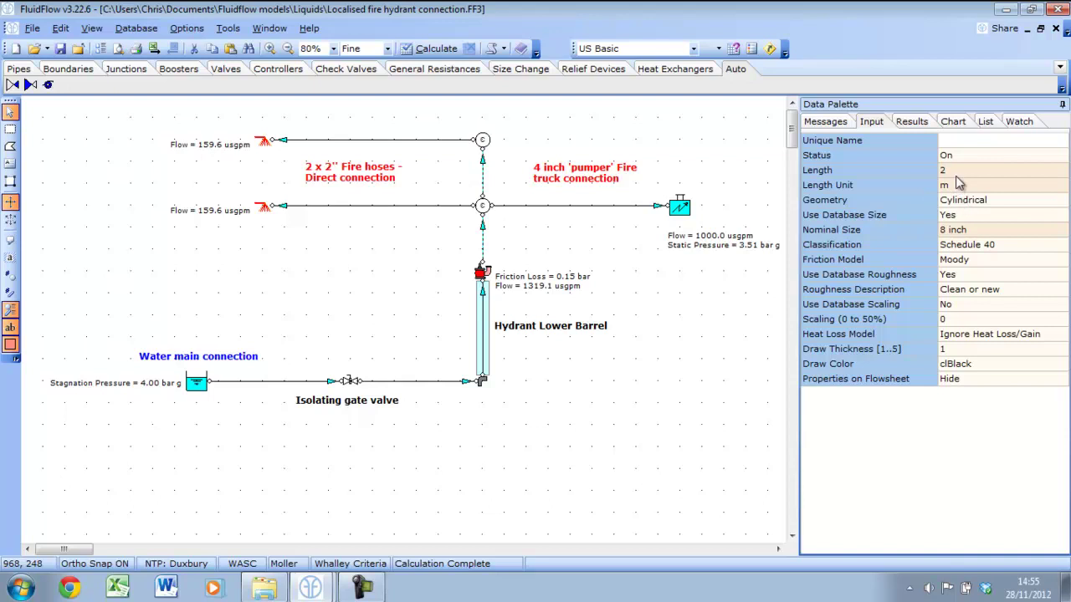
pyautogui.click(484, 275)
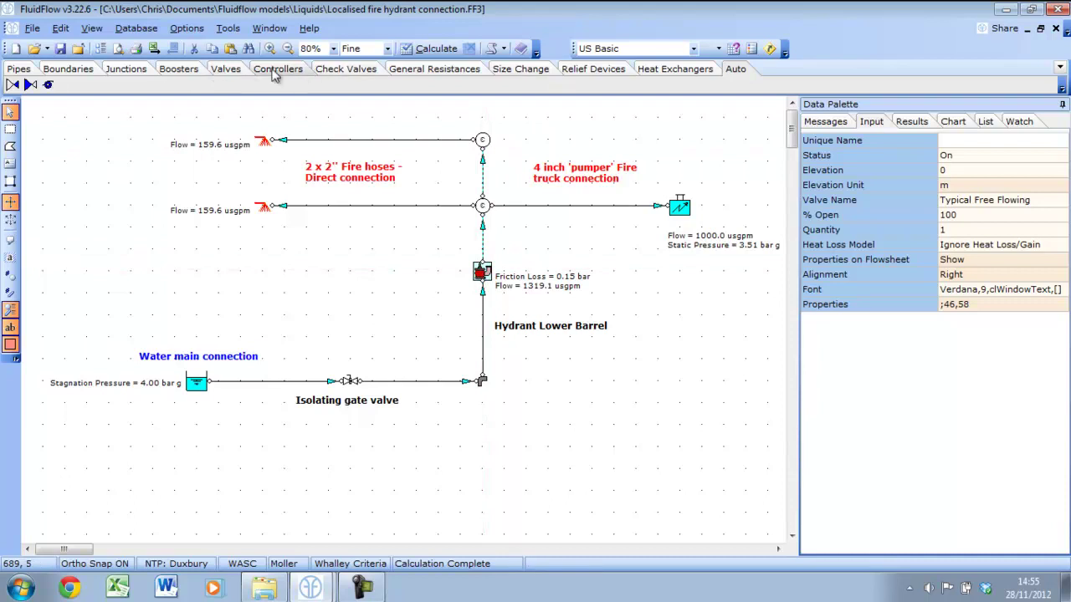
pyautogui.click(225, 68)
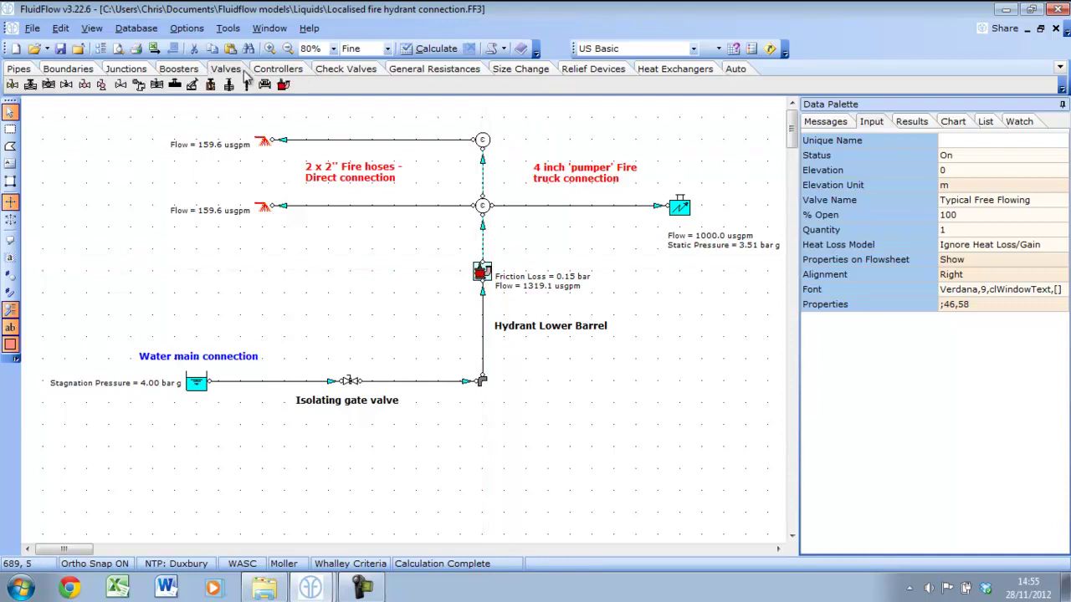
pyautogui.click(483, 244)
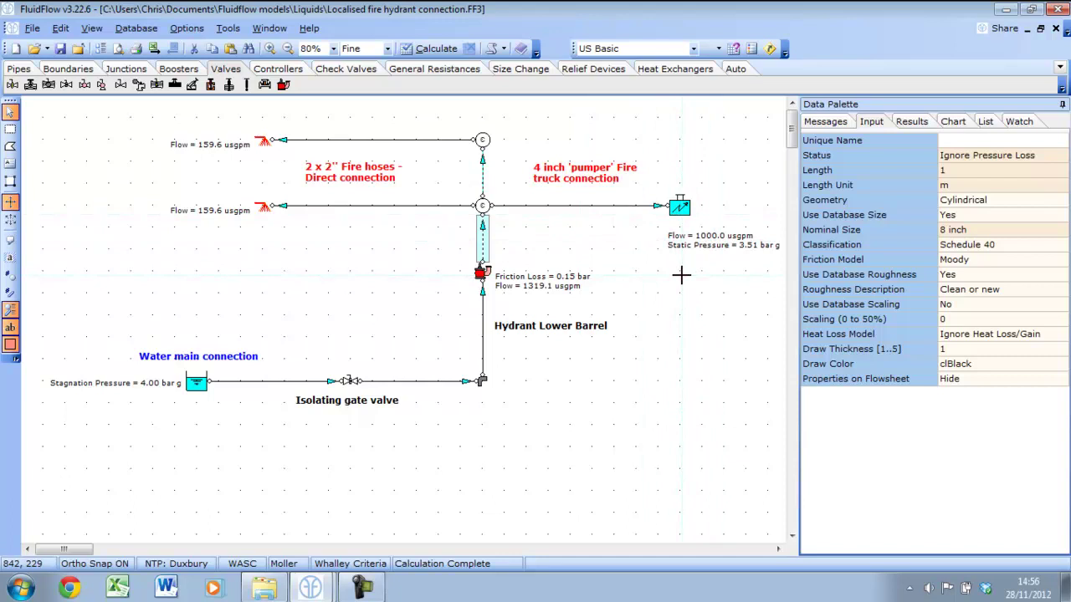
# - Recalculate and inspect the hydrant valve: Typical Free Flowing, 100% open, passing 1319.1 usgpm
pyautogui.click(431, 47)
pyautogui.click(483, 271)
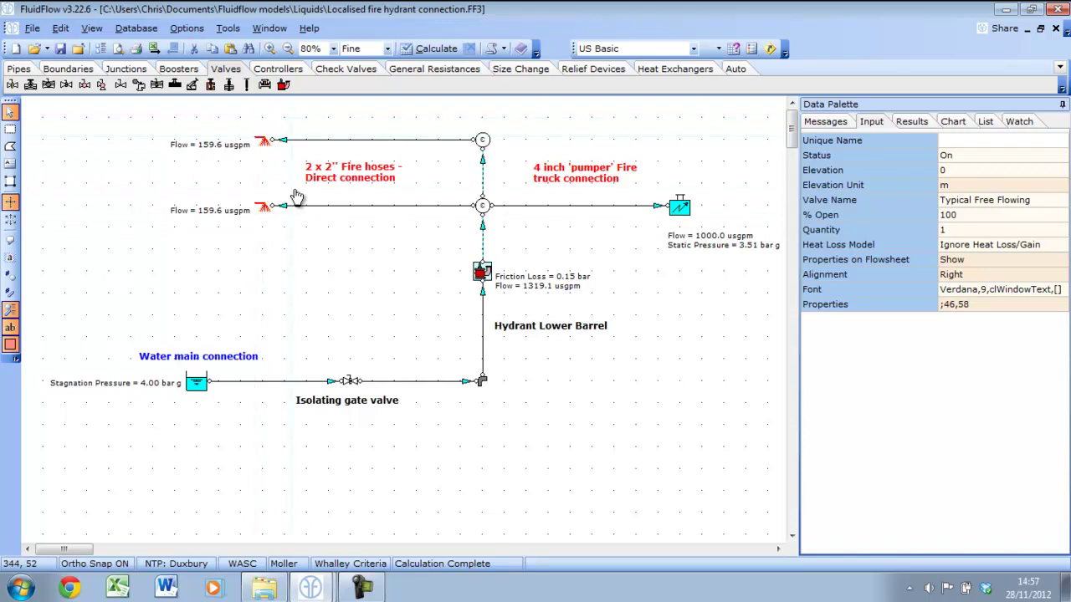
pyautogui.click(276, 142)
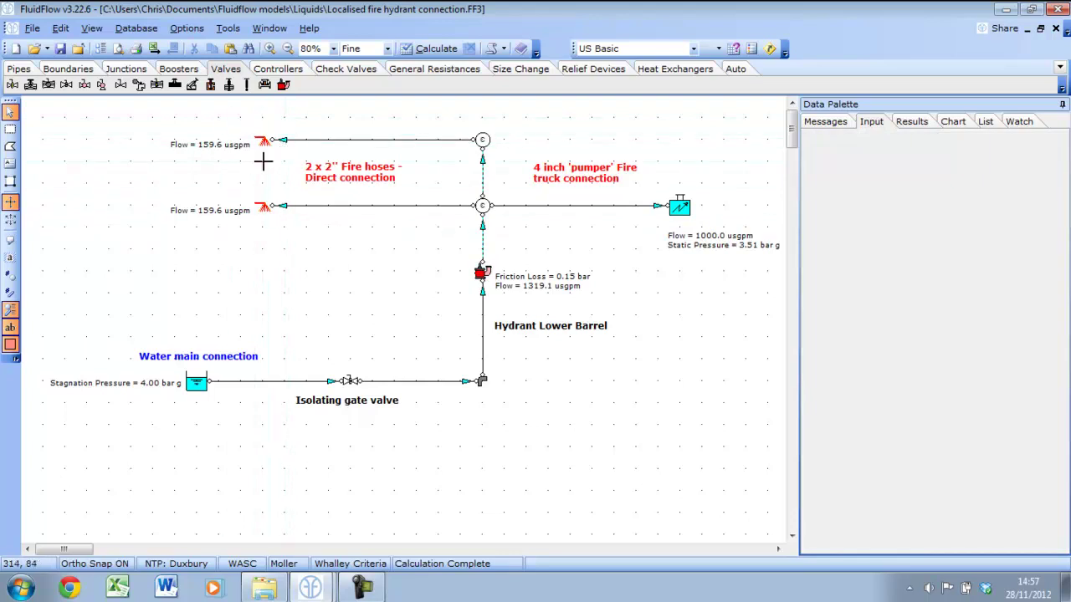
pyautogui.click(482, 274)
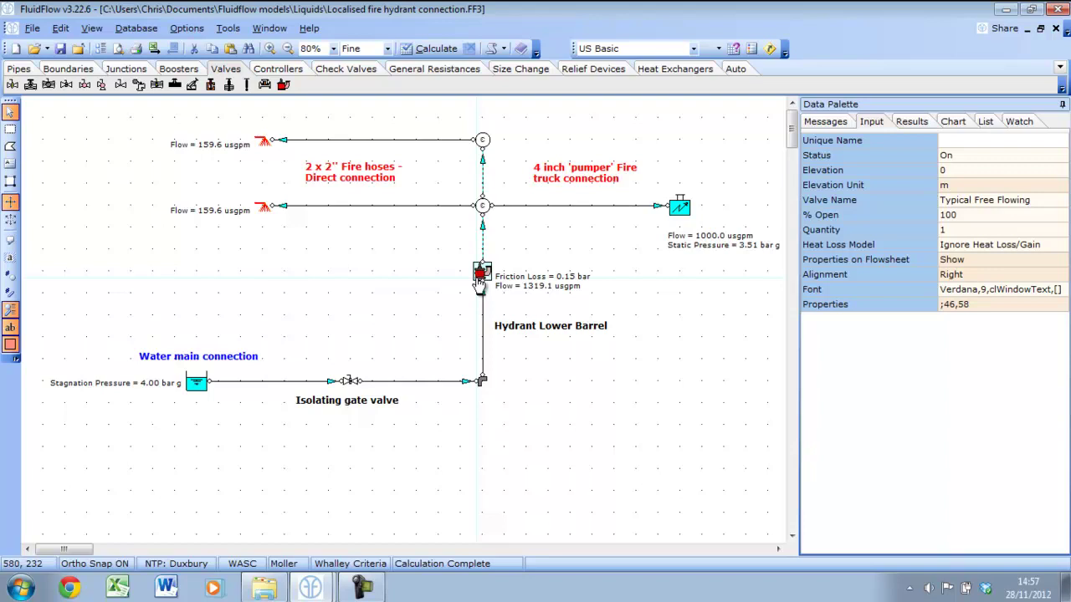
# - Chart Friction Loss v's Flow for the lower fire hose and hydrant valve, operating near 0.15 bar
pyautogui.click(952, 126)
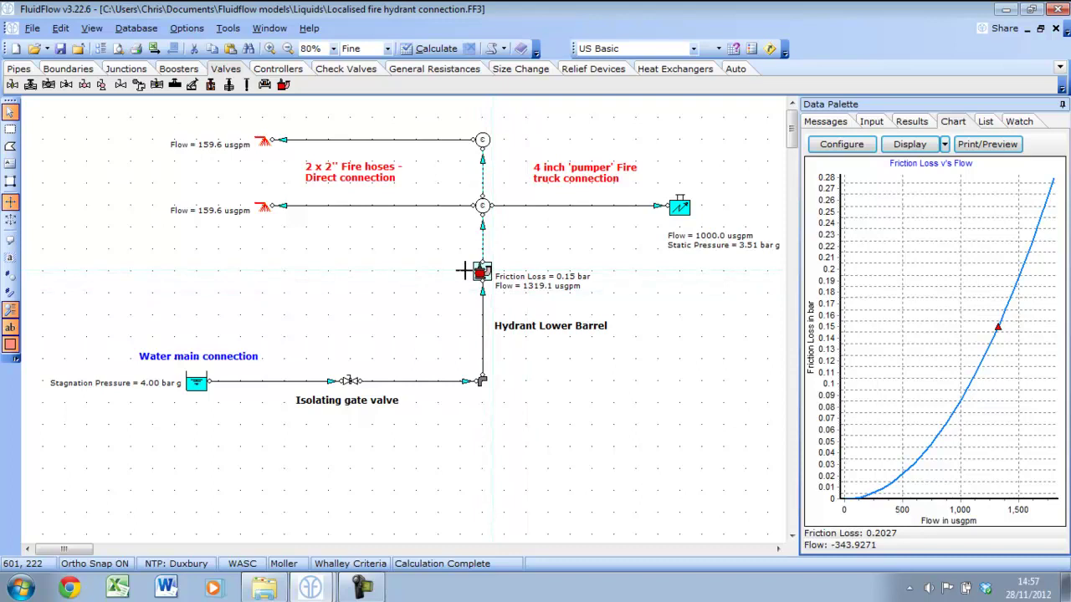
pyautogui.click(264, 208)
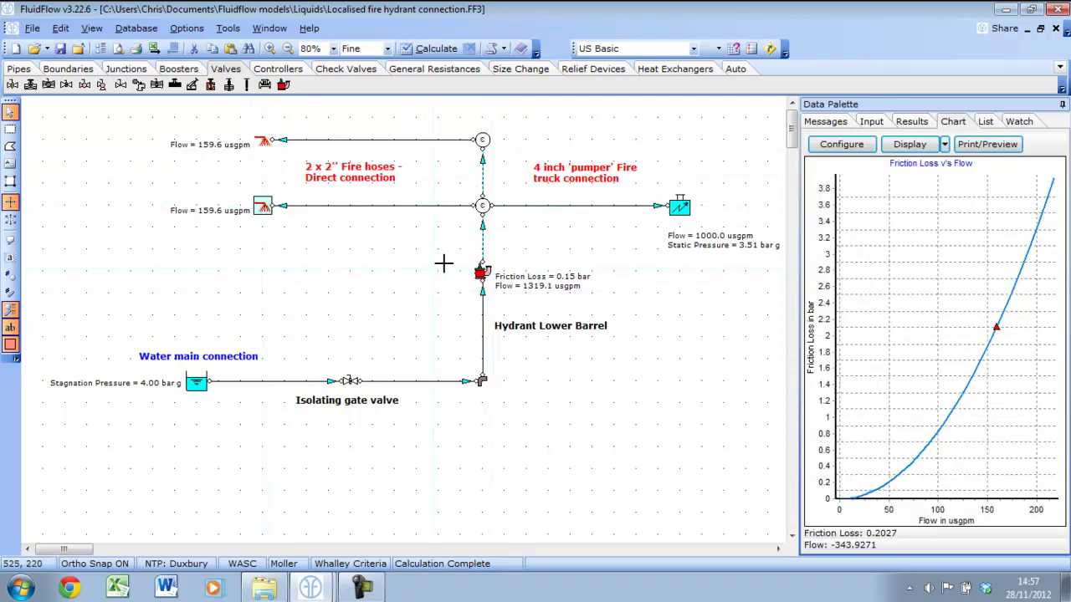
pyautogui.click(484, 274)
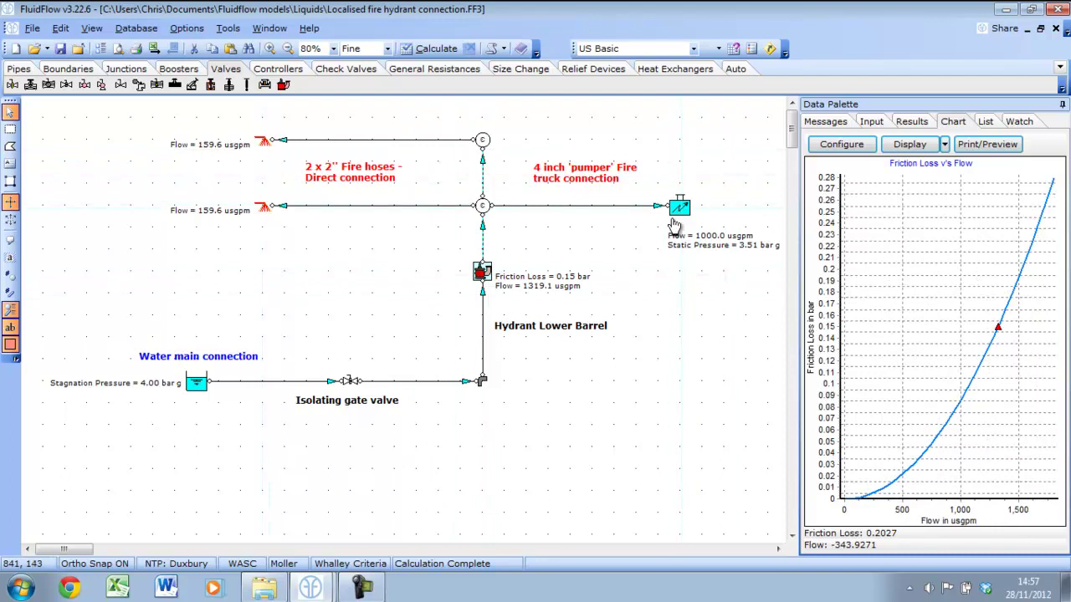
# - Set the pumper truck connection Status to Off or Closed and recalculate, giving 163.3 usgpm per hose
pyautogui.click(681, 211)
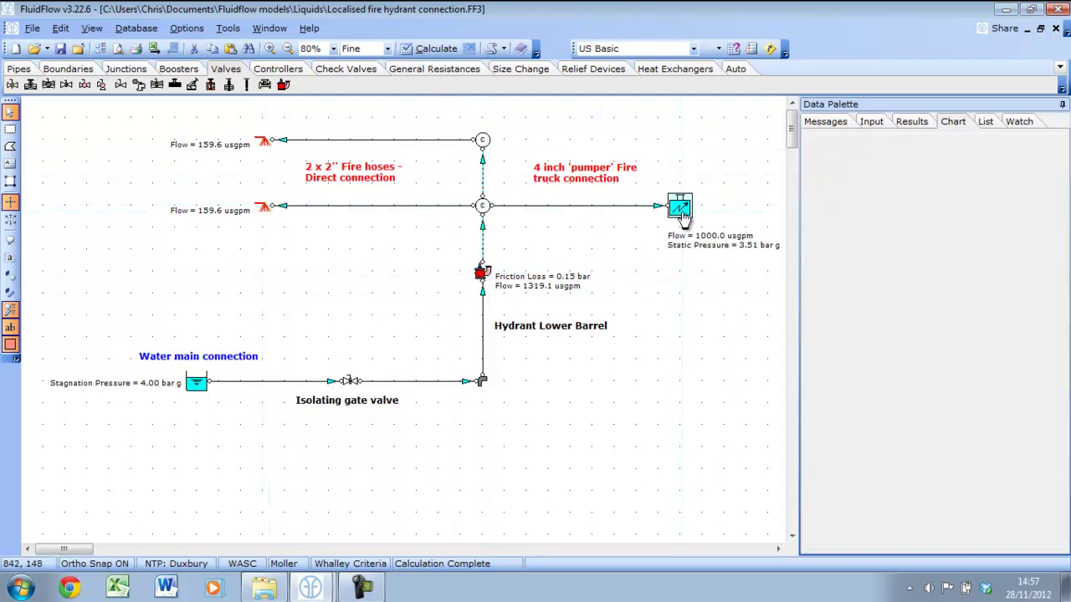
pyautogui.rightClick(683, 215)
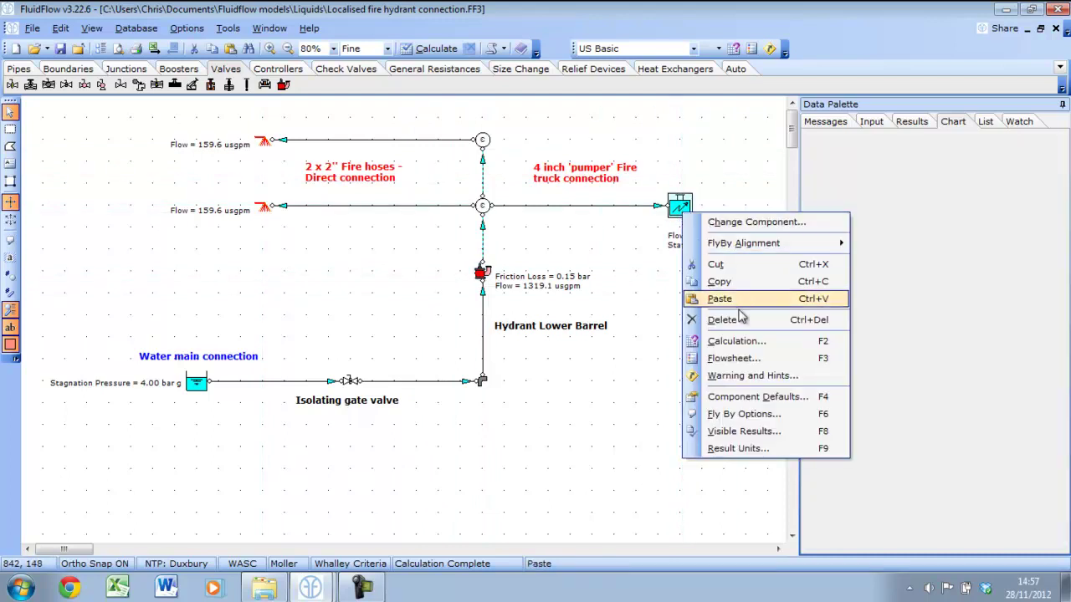
pyautogui.click(678, 210)
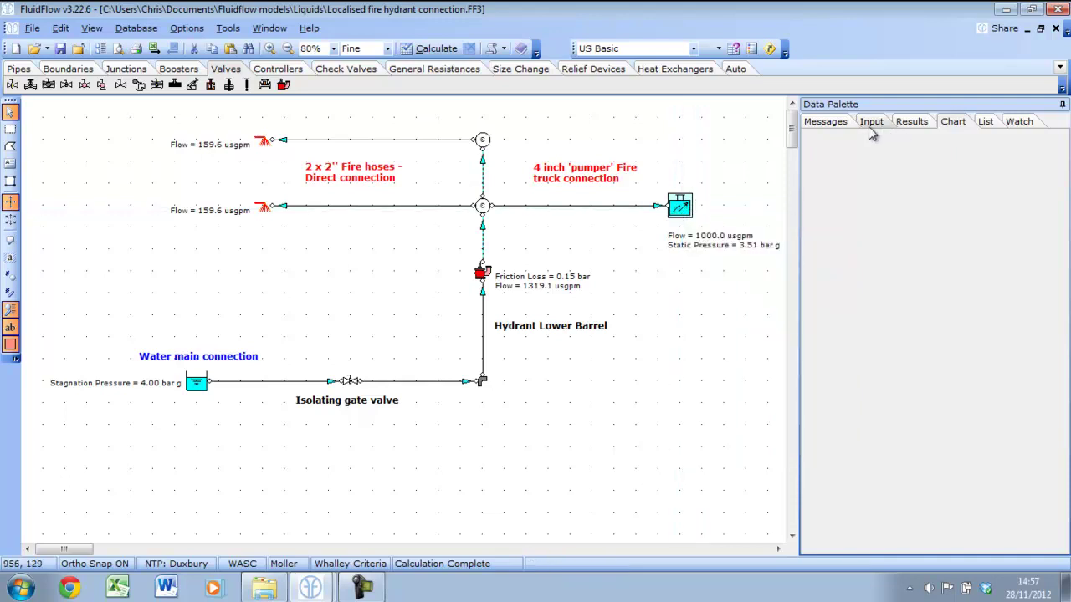
pyautogui.click(871, 121)
pyautogui.click(975, 158)
pyautogui.click(1060, 155)
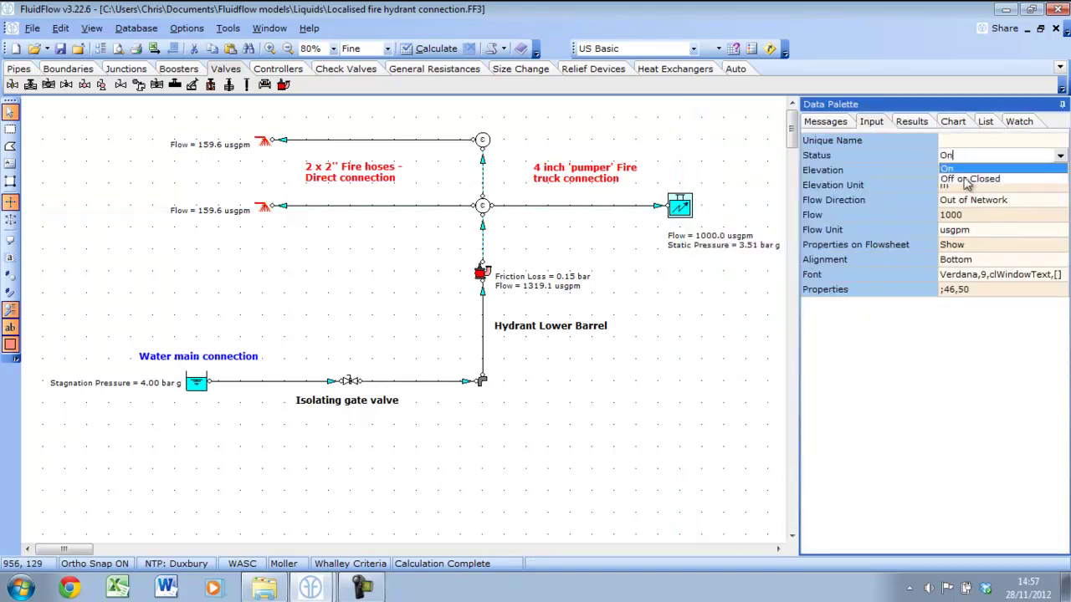
pyautogui.click(969, 174)
pyautogui.click(434, 49)
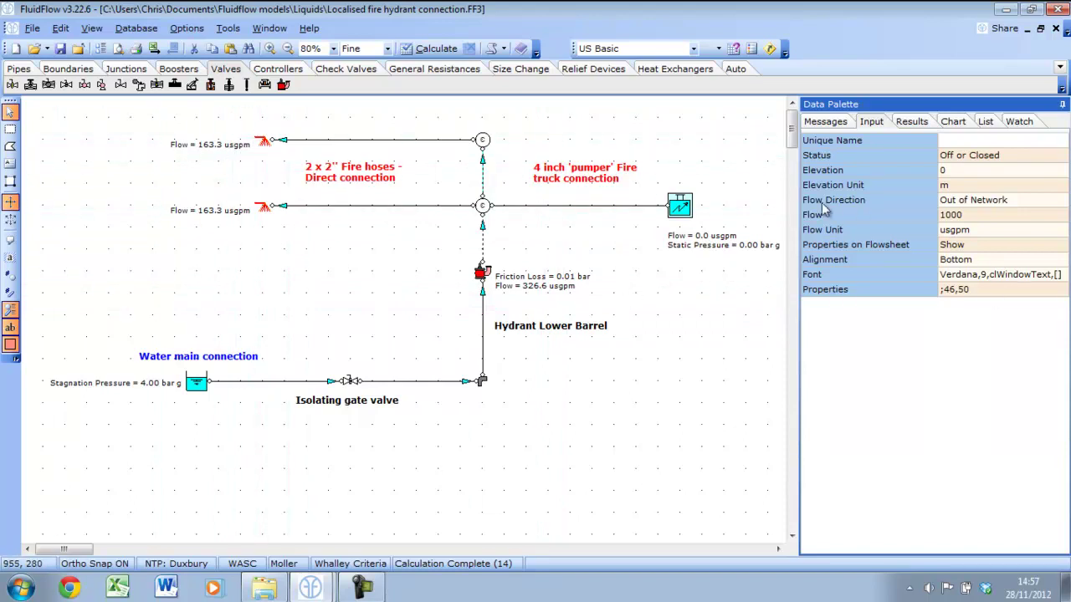
# - Turn the pumper truck connection's Status back On
pyautogui.click(984, 158)
pyautogui.click(1059, 156)
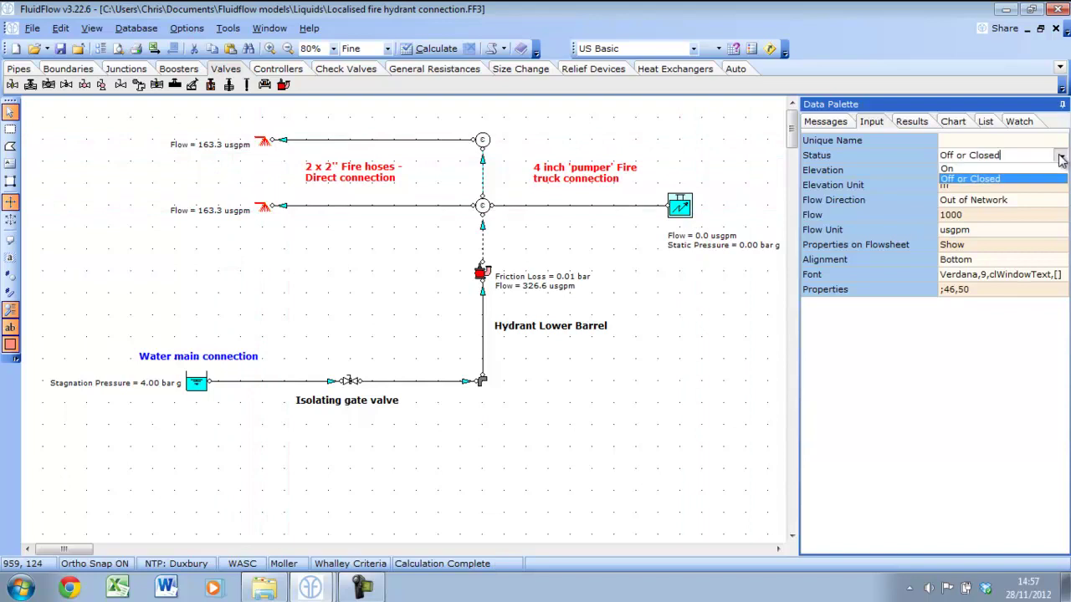
pyautogui.click(954, 169)
# - Set the lower fire hose nozzle Status to Off or Closed and recalculate
pyautogui.click(263, 207)
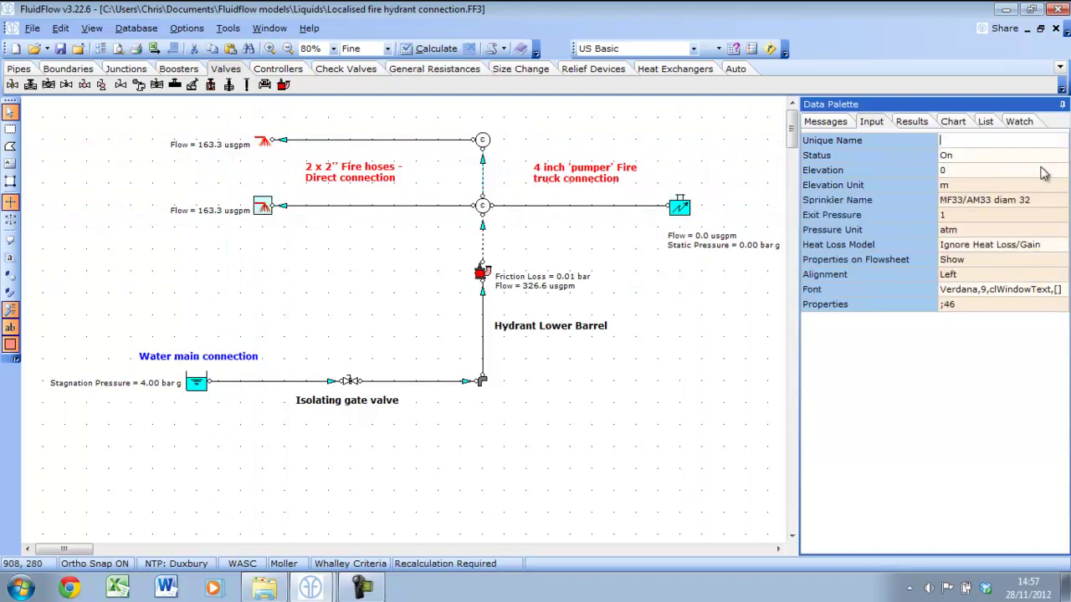
pyautogui.click(1003, 157)
pyautogui.click(1059, 156)
pyautogui.click(973, 179)
pyautogui.click(431, 48)
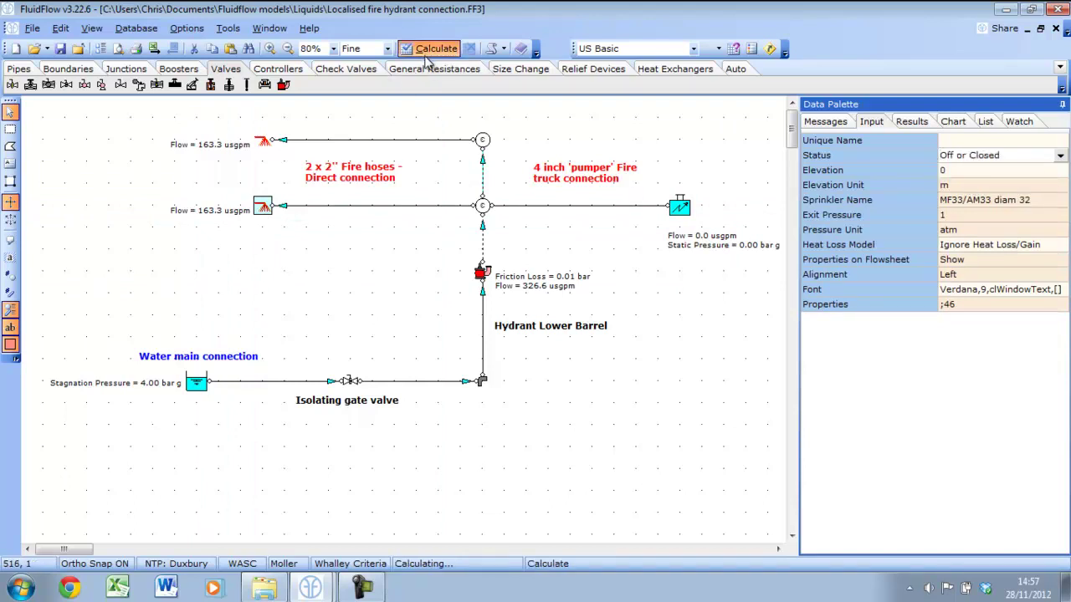